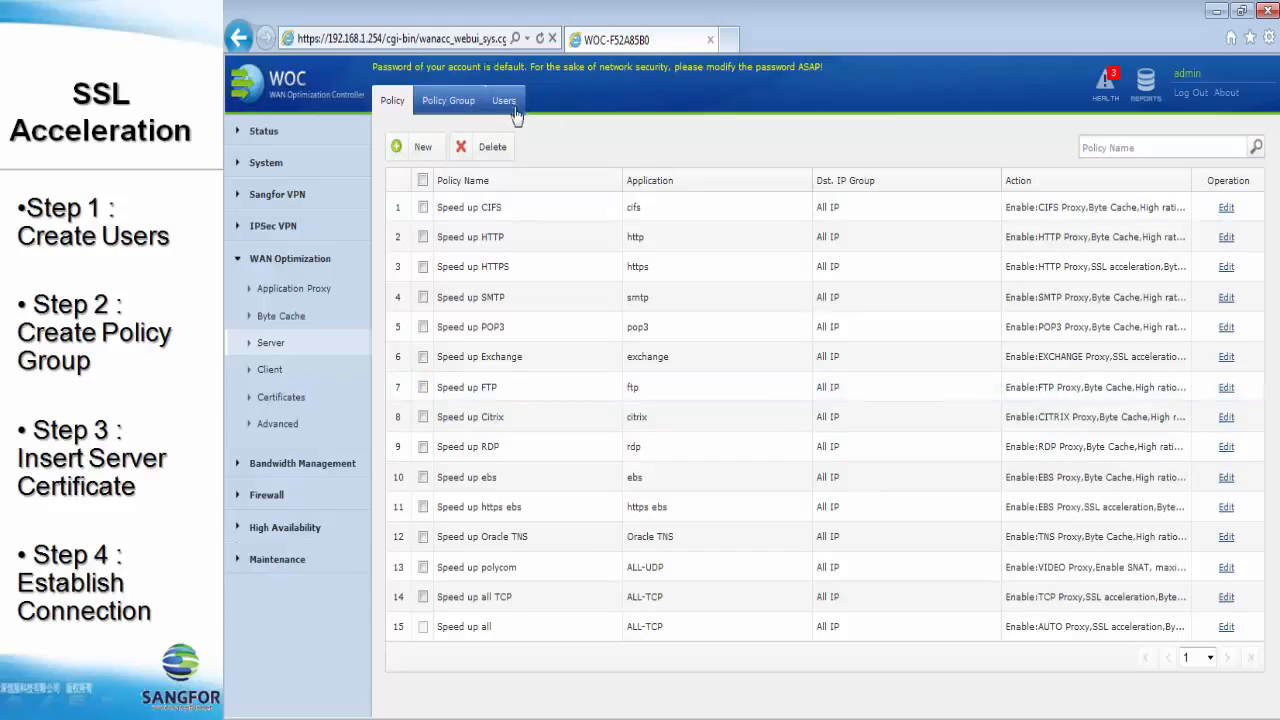
- Start a new WAN optimization user named Branch and set and confirm its password
left_click(504, 108)
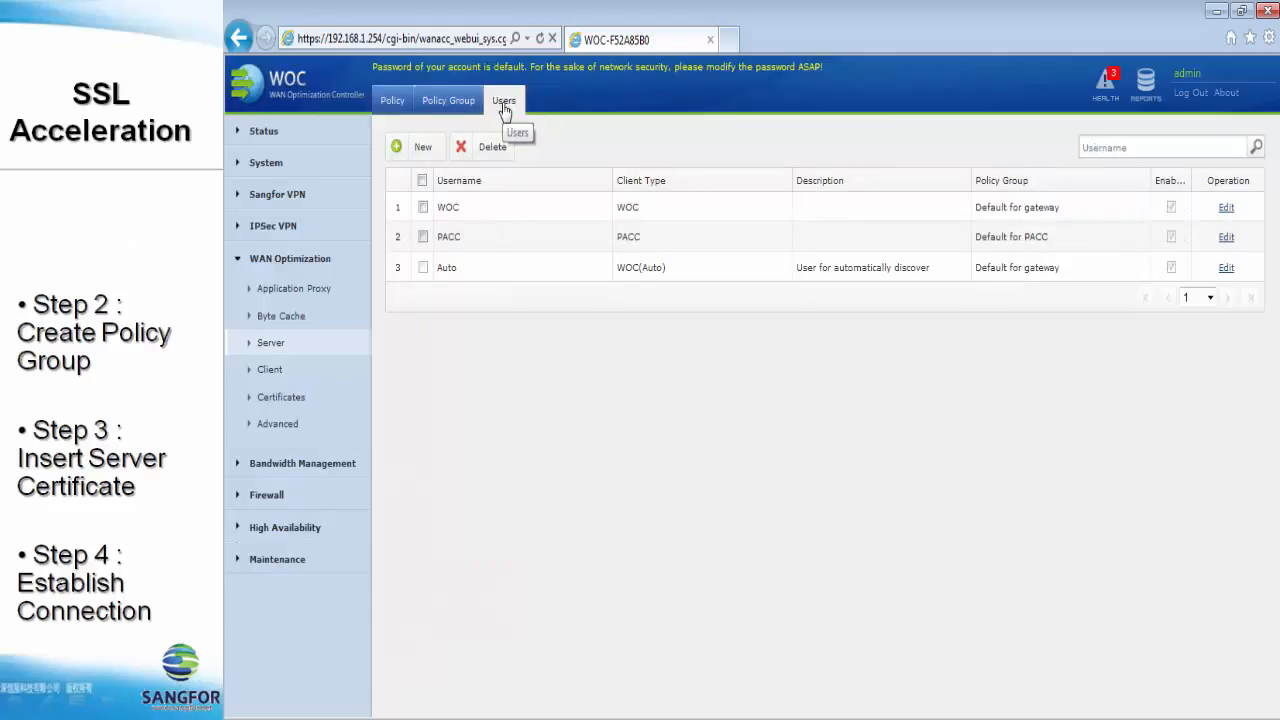
left_click(424, 150)
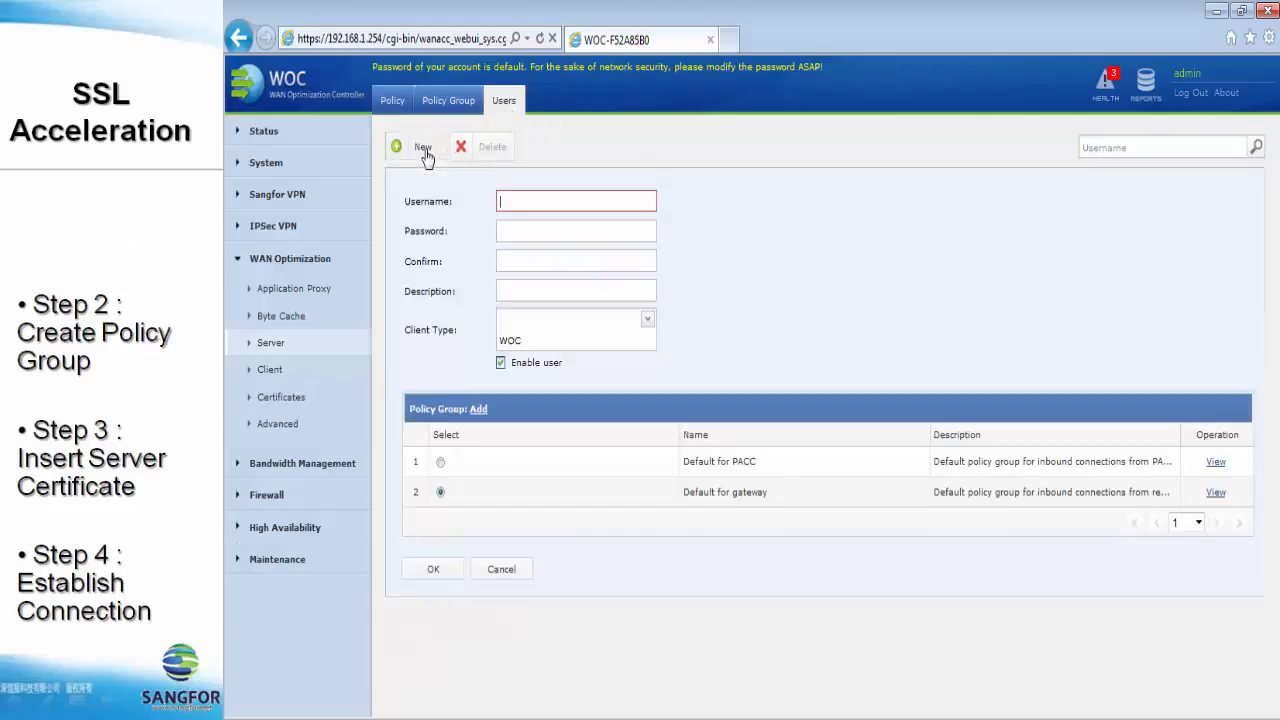
left_click(525, 203)
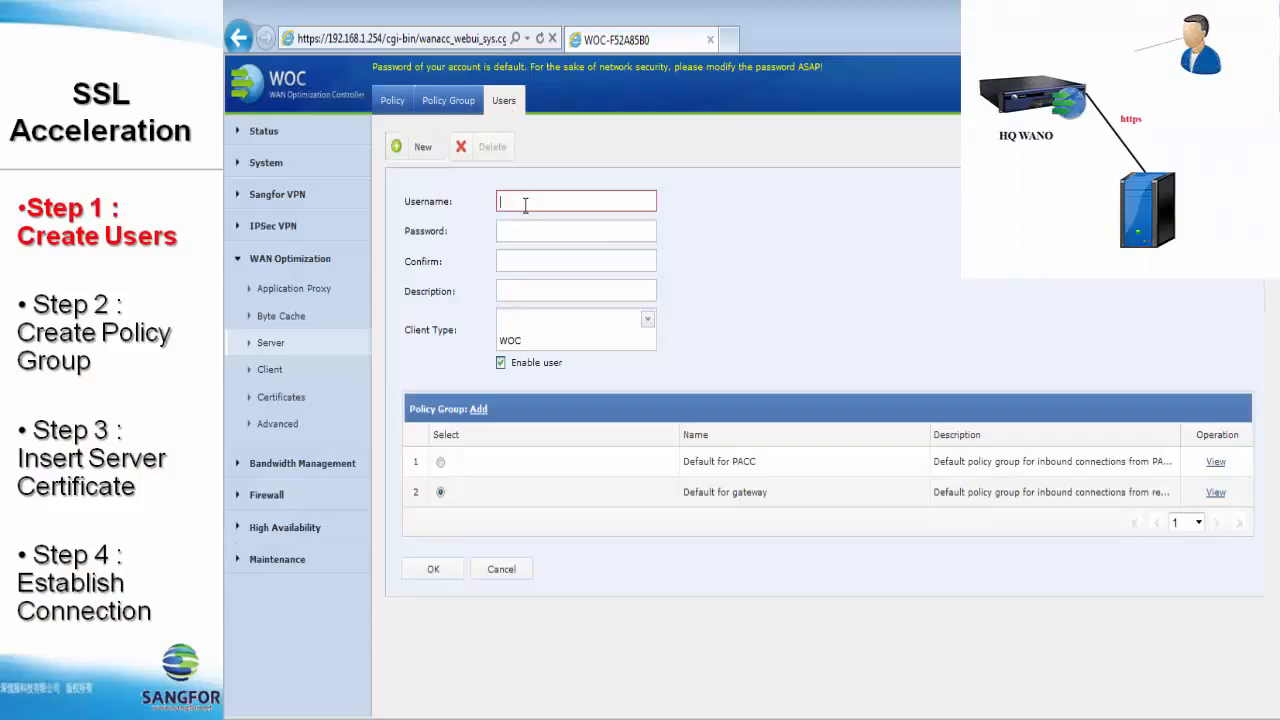
type("Branc")
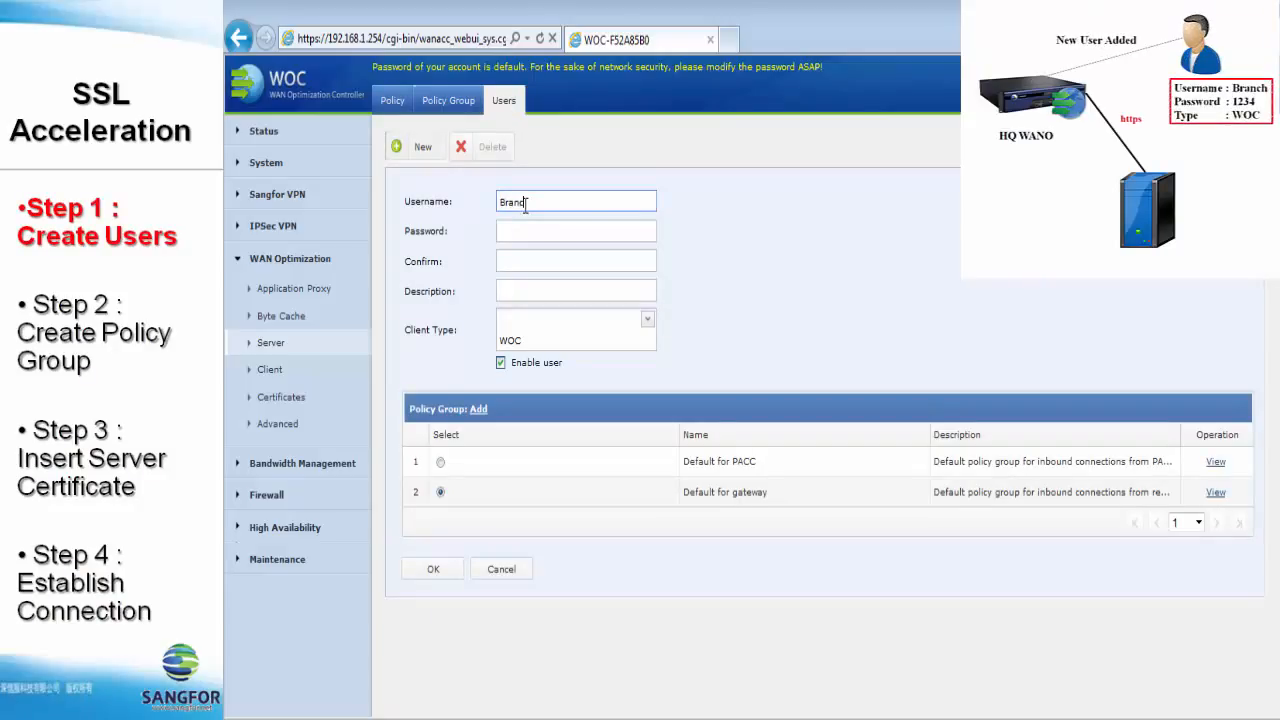
type("h")
key("Tab")
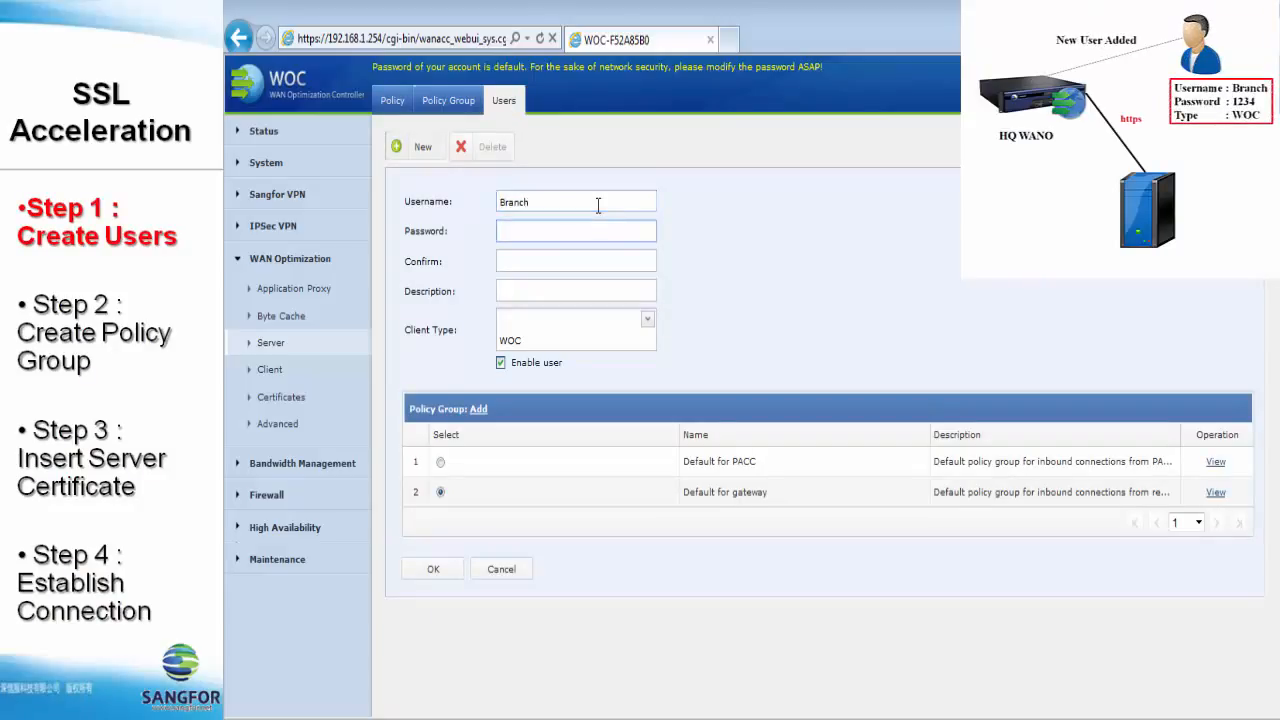
type("1234")
key("Tab")
type("1234")
key("Tab")
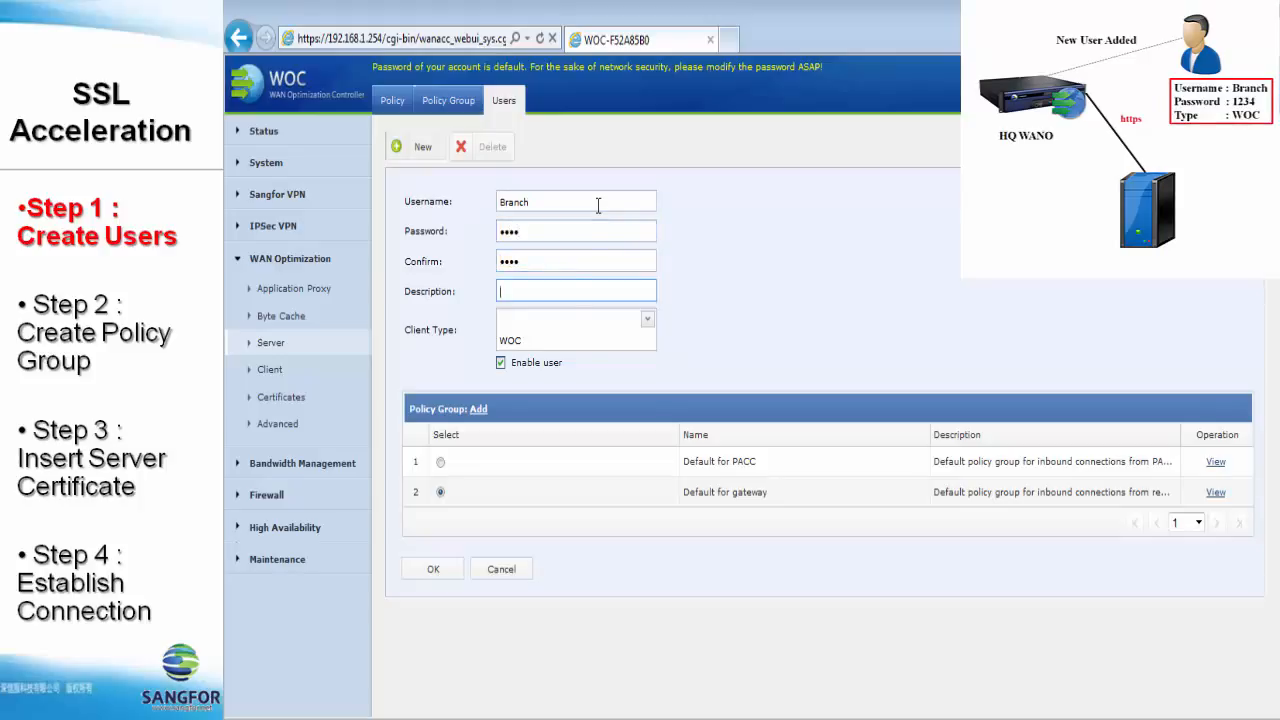
- Keep WOC as the client type, save user Branch, and go to Policy Groups
left_click(646, 320)
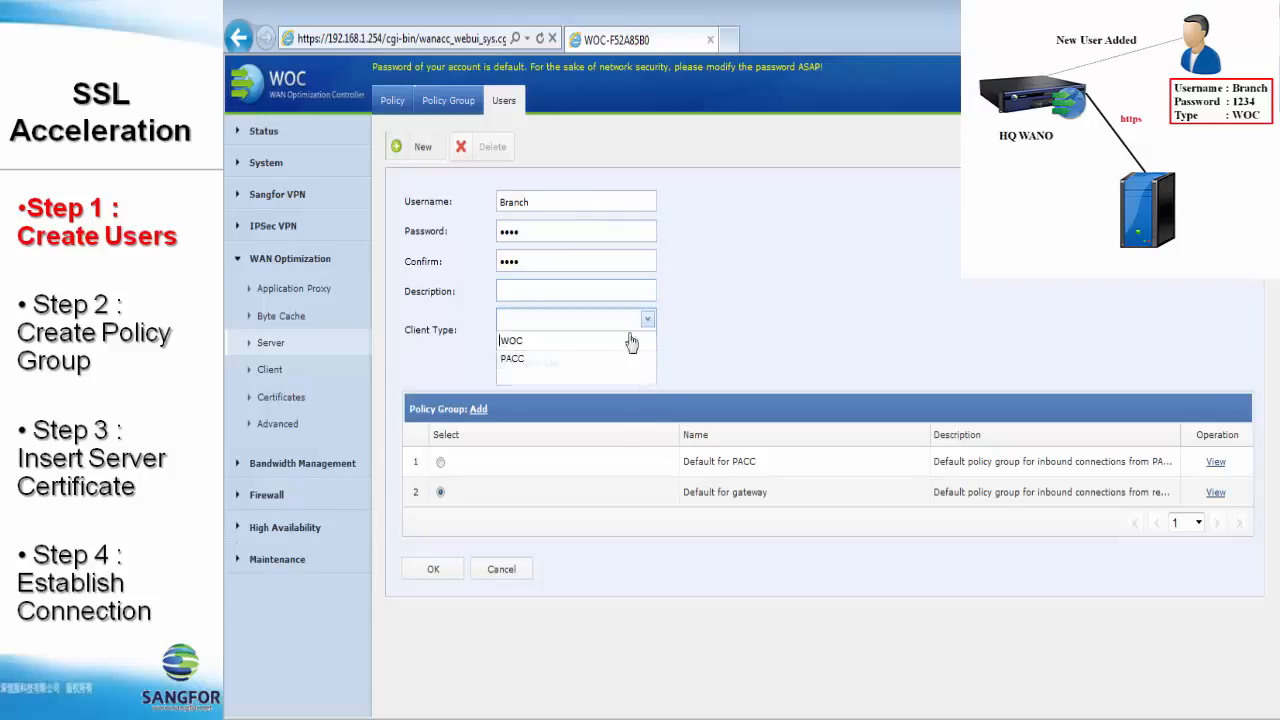
left_click(513, 342)
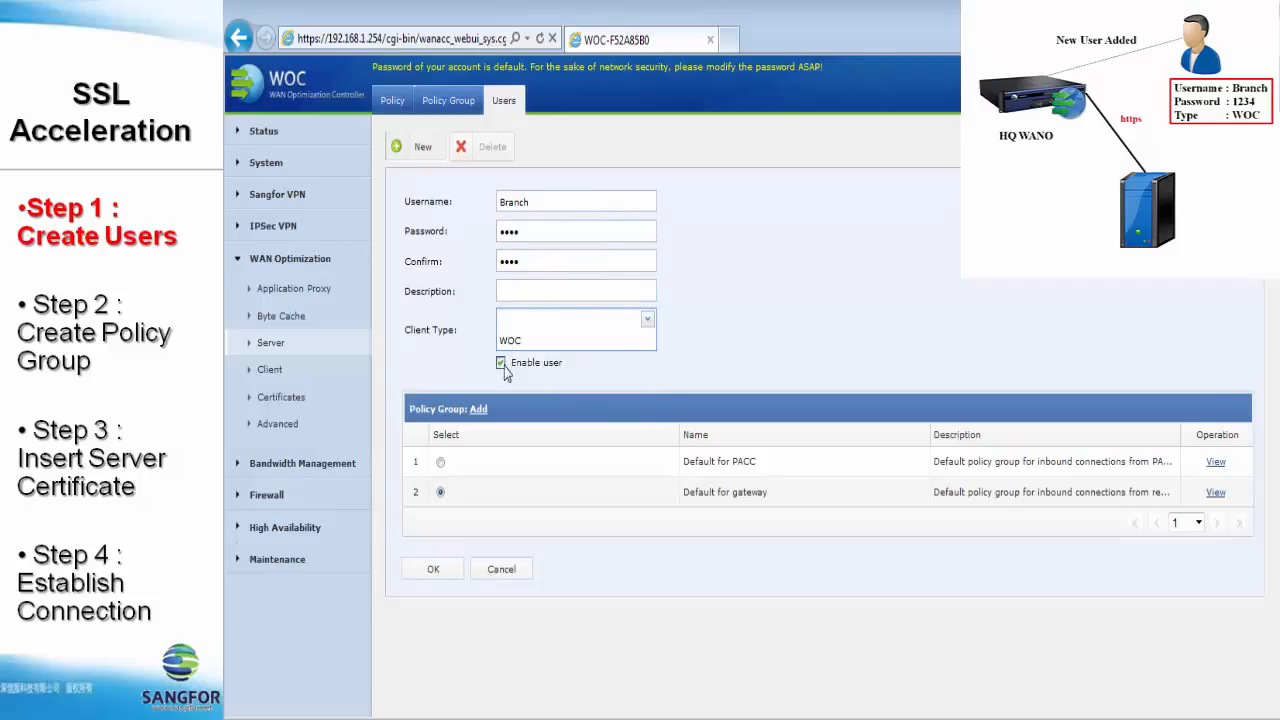
left_click(433, 569)
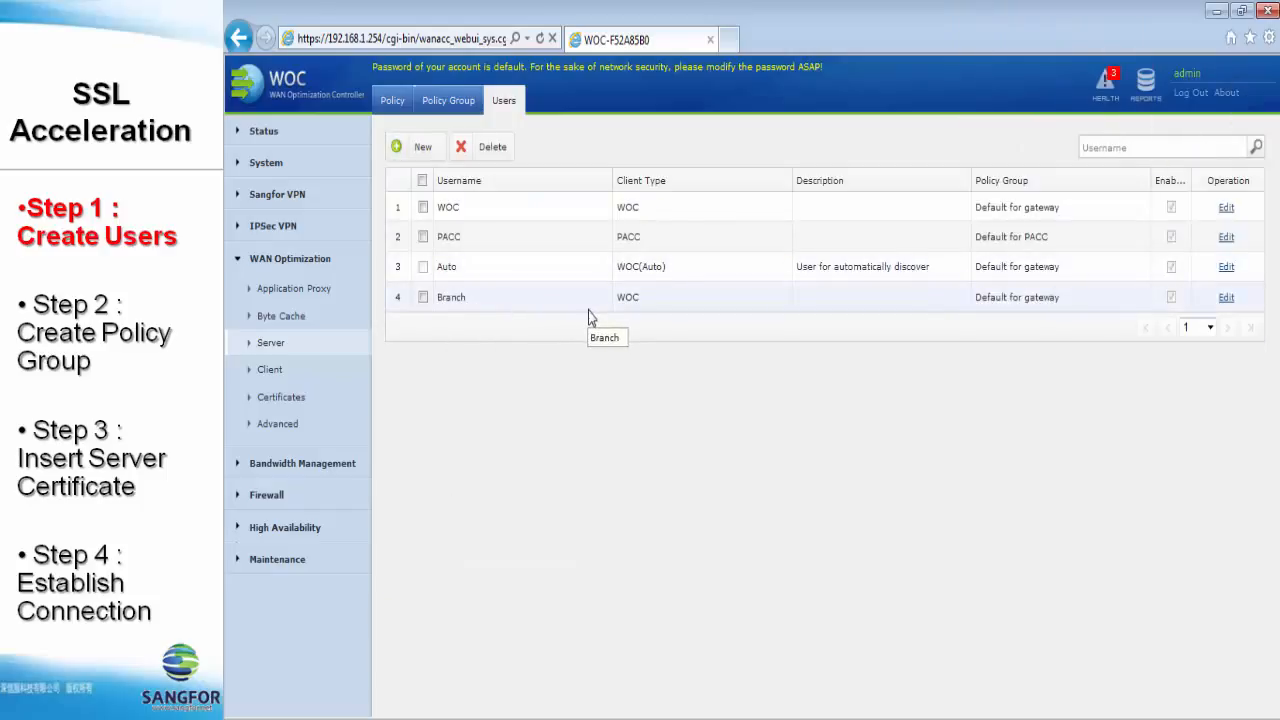
left_click(452, 101)
- Create policy group 'HTTPS acceleration' with Speed up HTTPS ticked, applied to user Branch
left_click(423, 147)
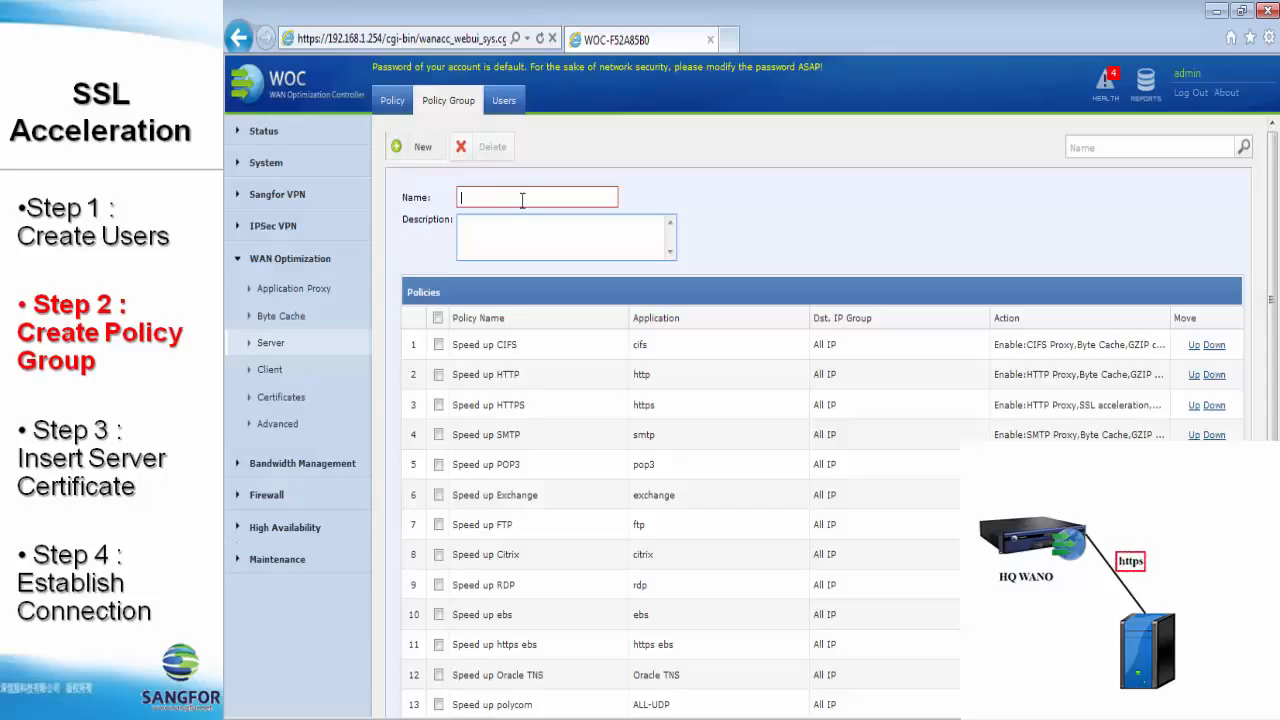
type("HTTPS acceleration")
left_click(438, 406)
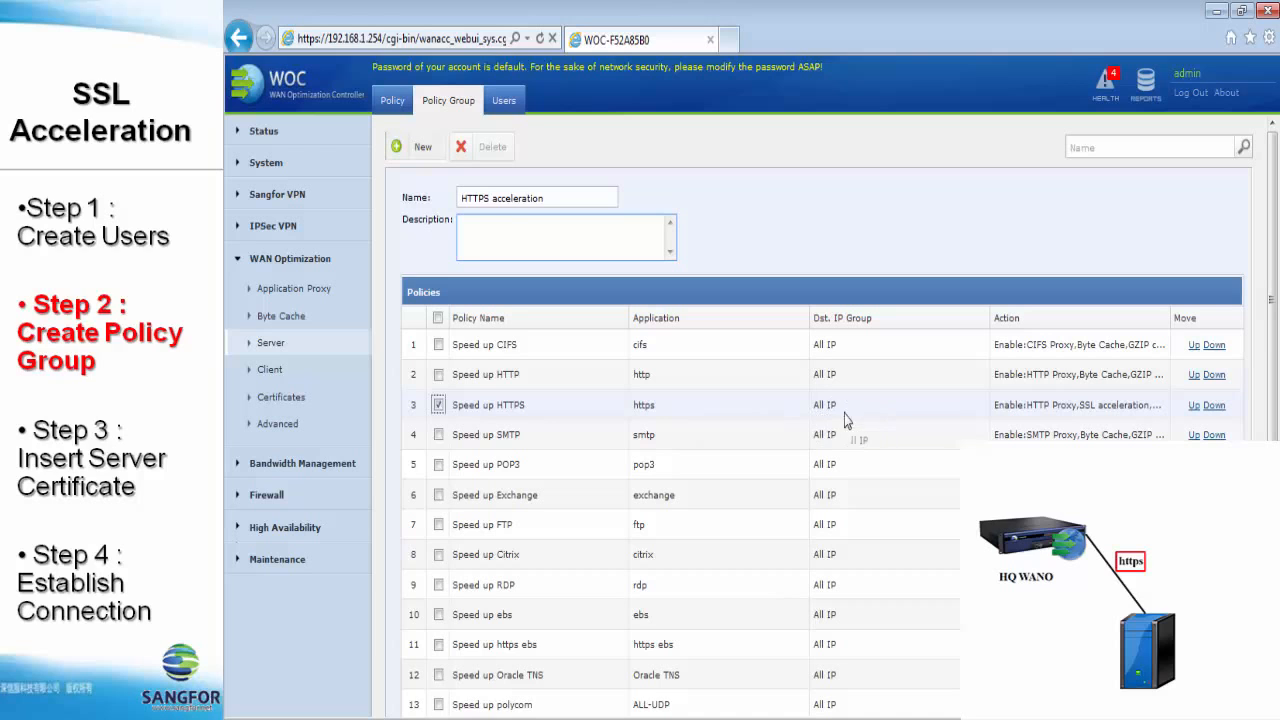
scroll(844, 414, "down", 5)
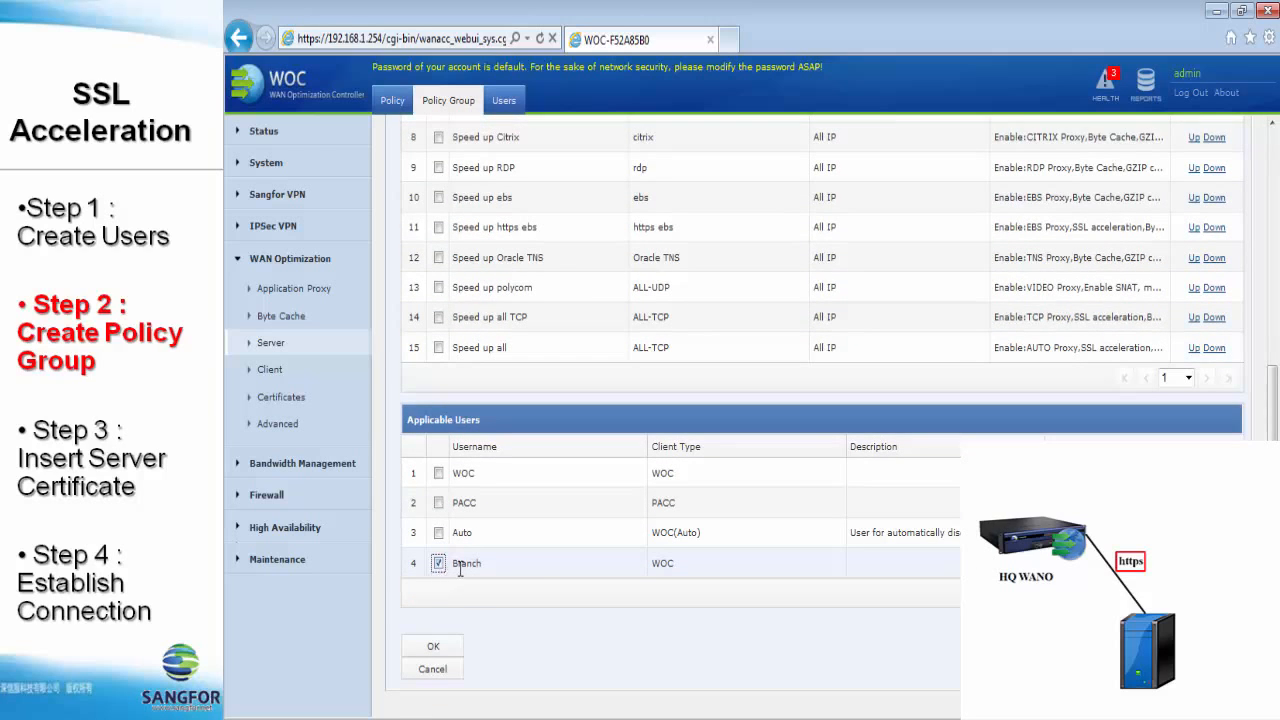
left_click(456, 648)
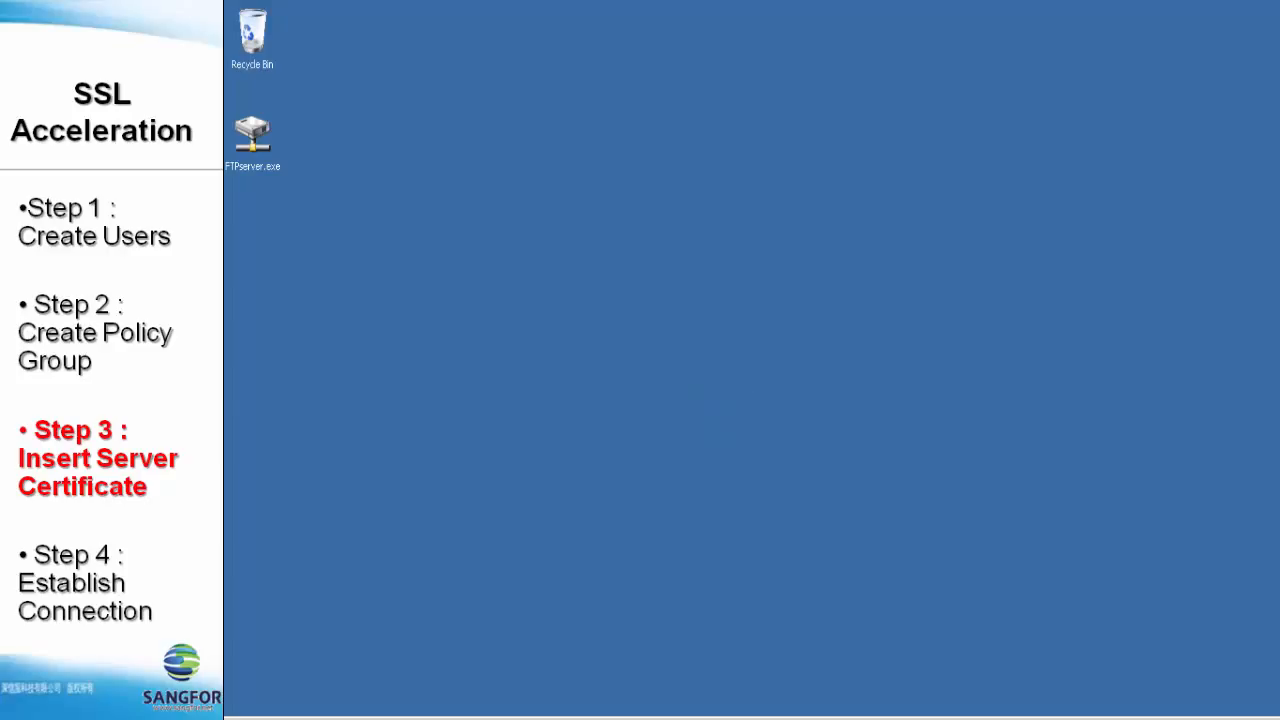
- Launch the Microsoft Management Console with mmc and maximize its window
left_click(256, 718)
left_click(267, 693)
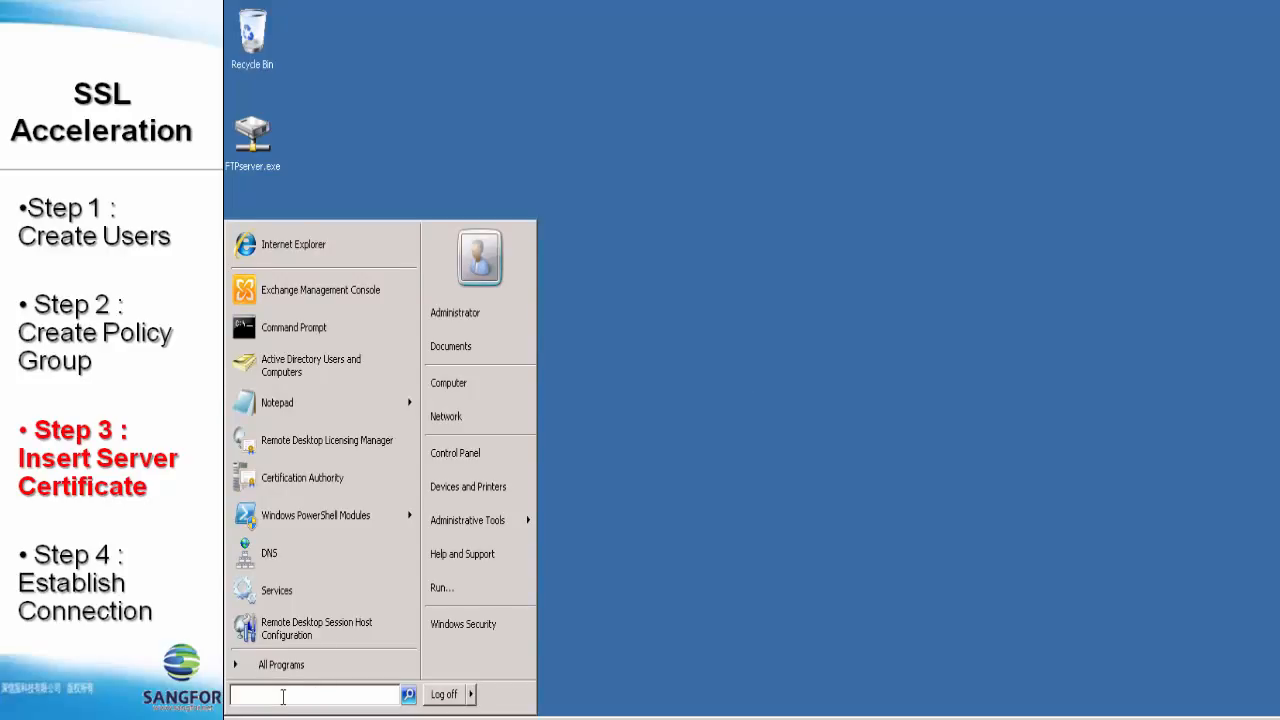
type("mmc")
key("Return")
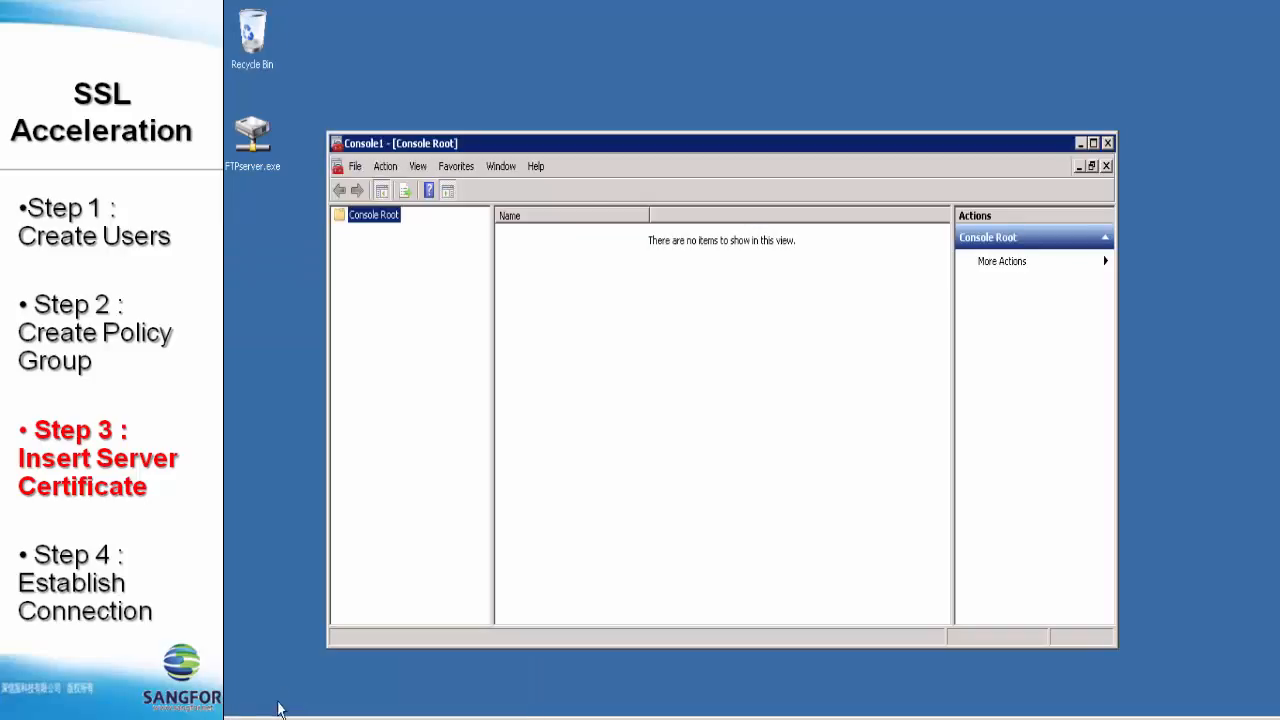
double_click(596, 144)
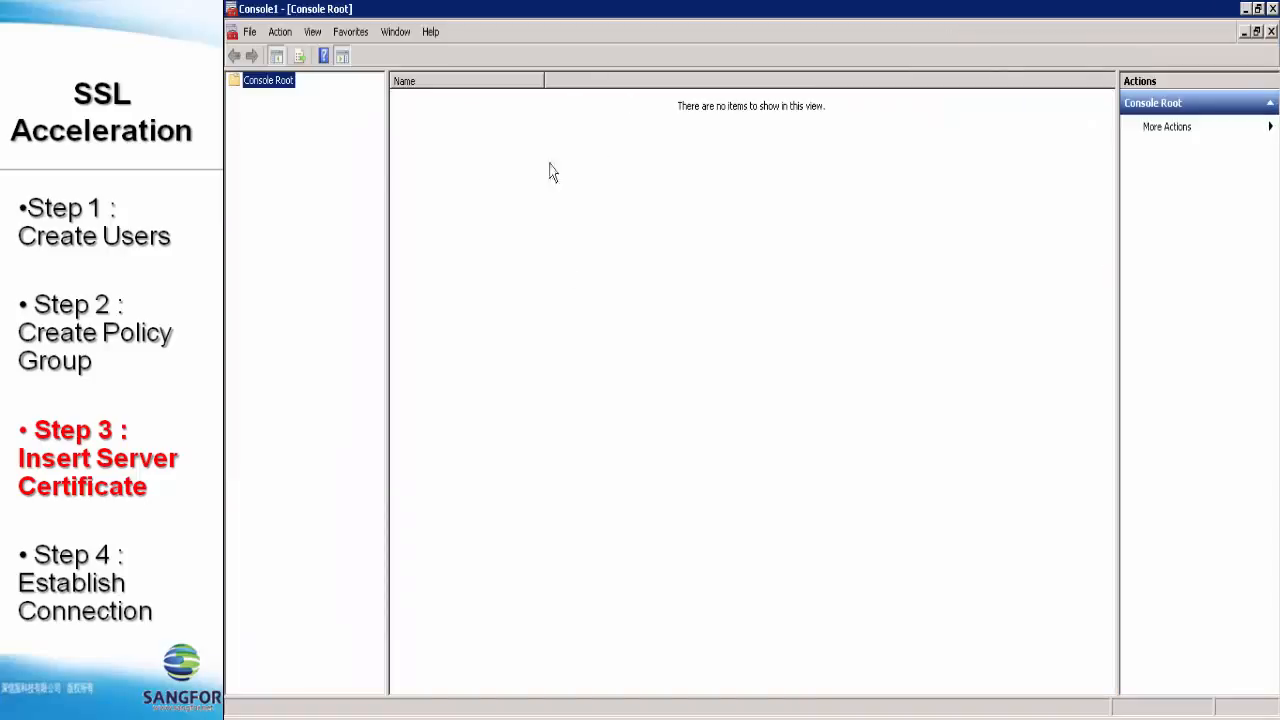
- Add the Certificates snap-in for the Computer account on the Local computer
left_click(250, 32)
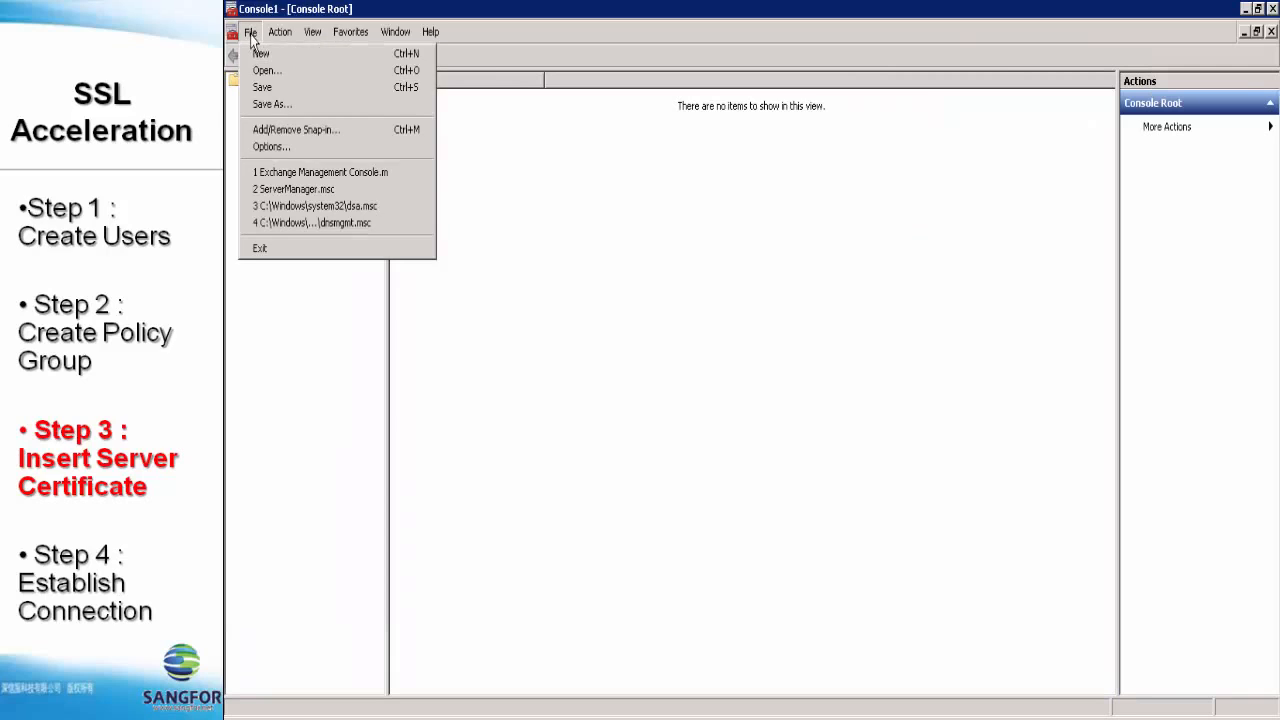
left_click(303, 128)
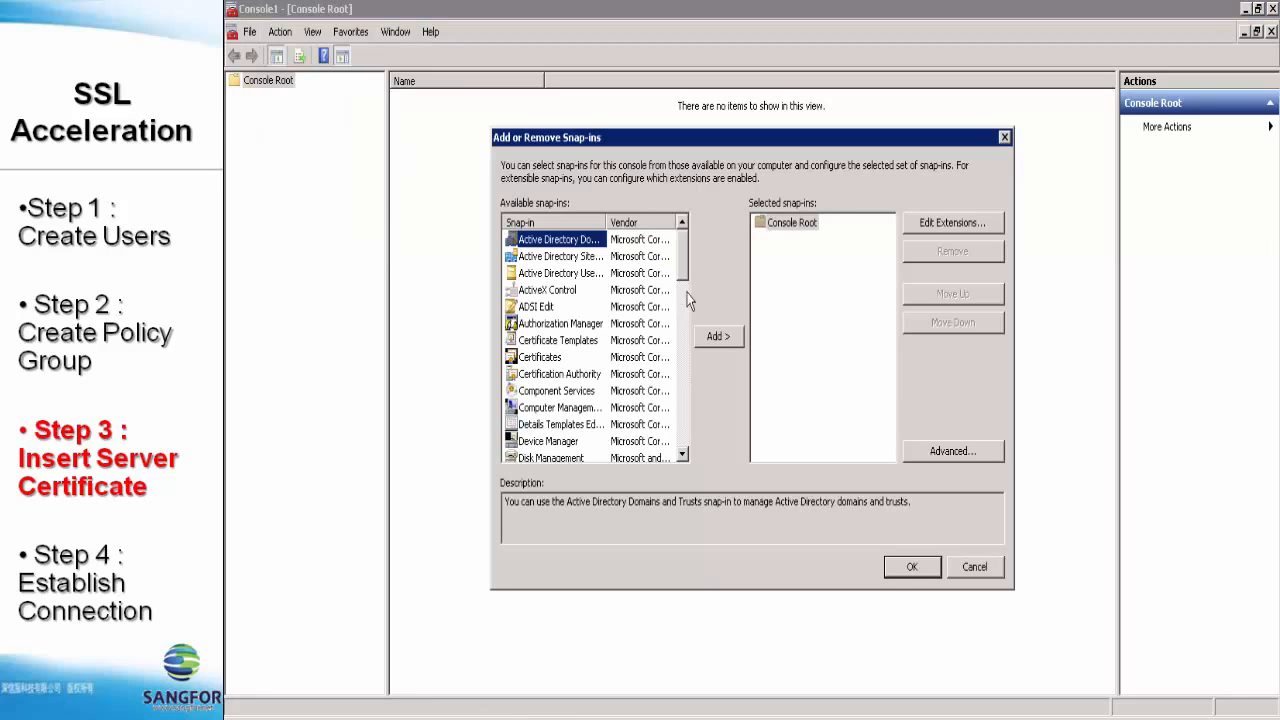
scroll(686, 267, "down", 12)
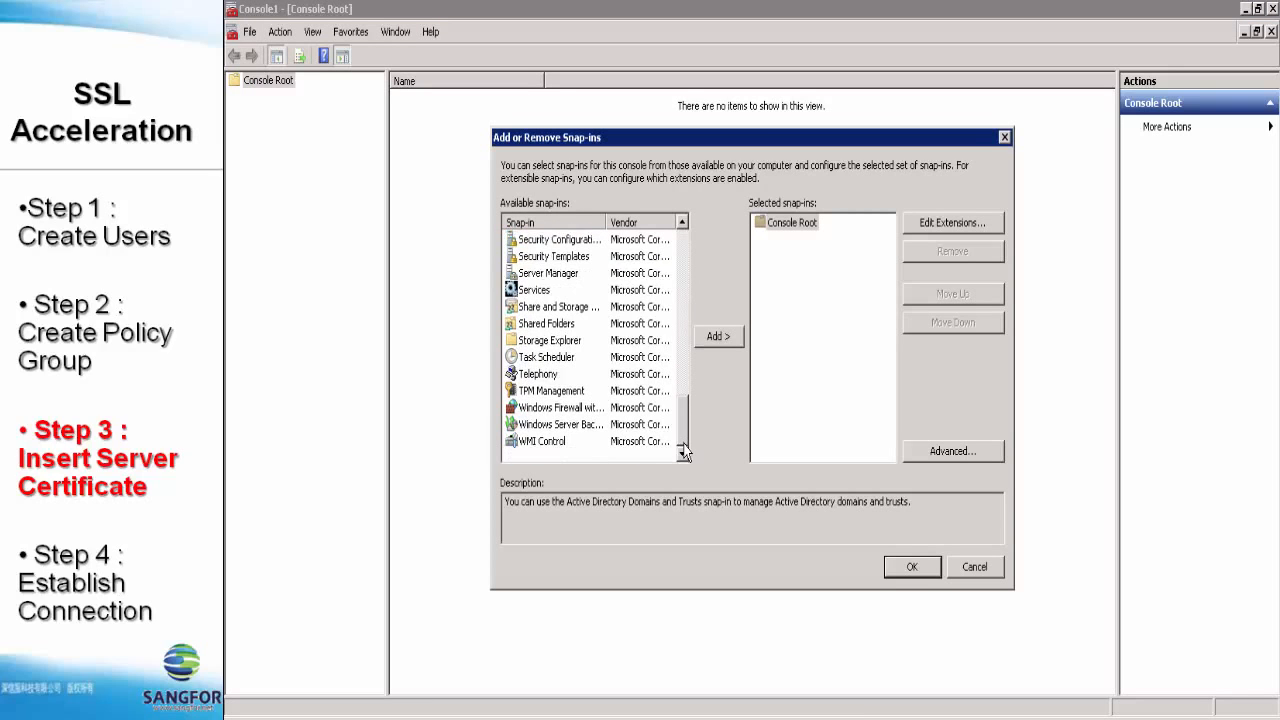
left_click_drag(680, 424, 687, 251)
left_click(548, 358)
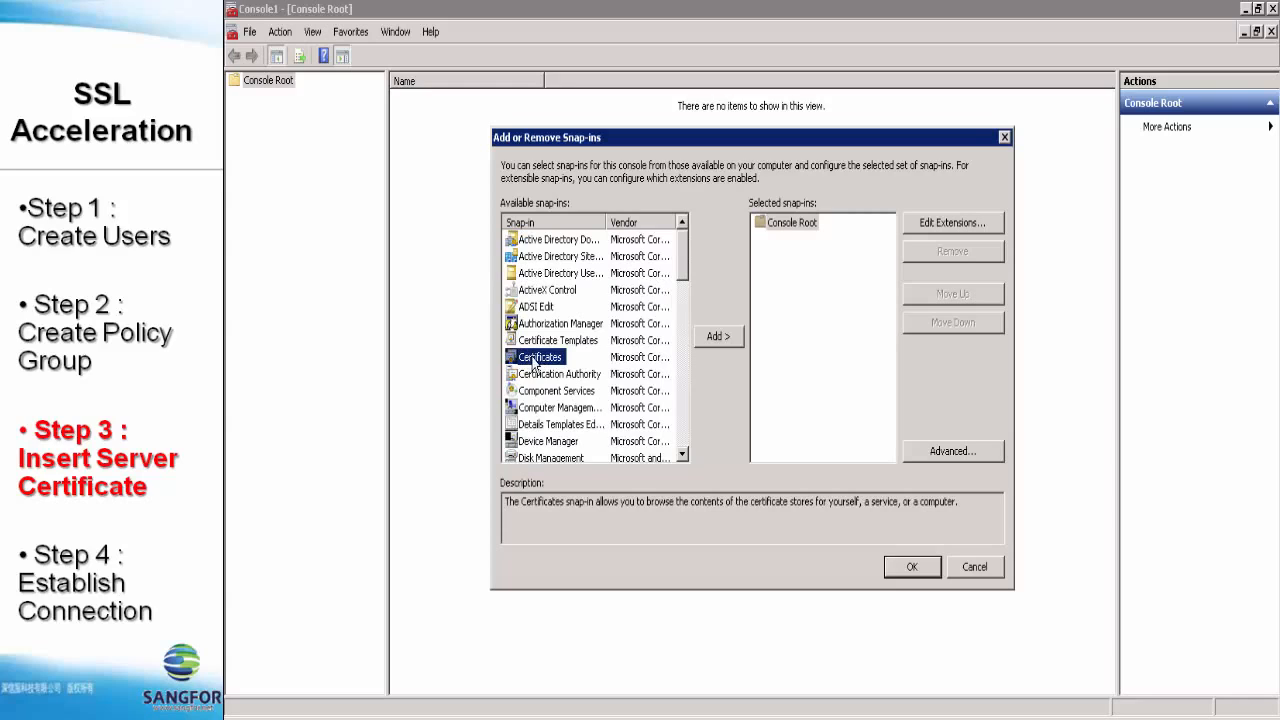
left_click(716, 337)
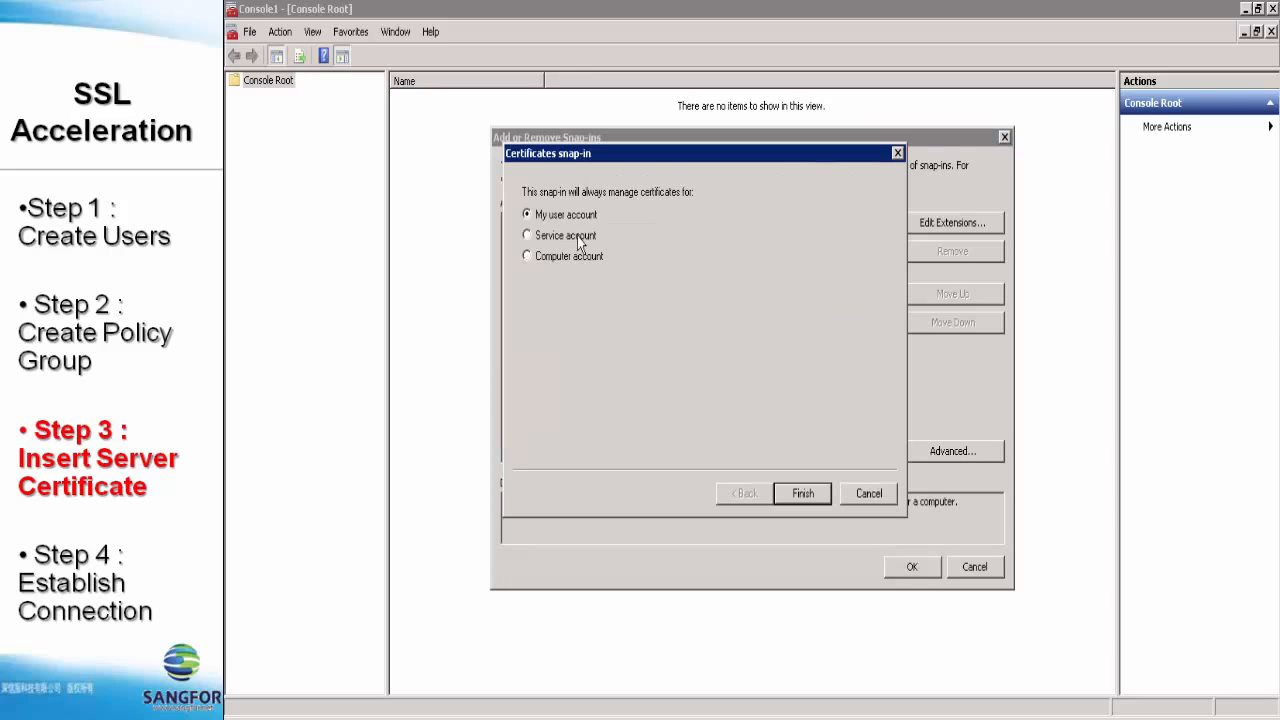
left_click(564, 257)
left_click(800, 494)
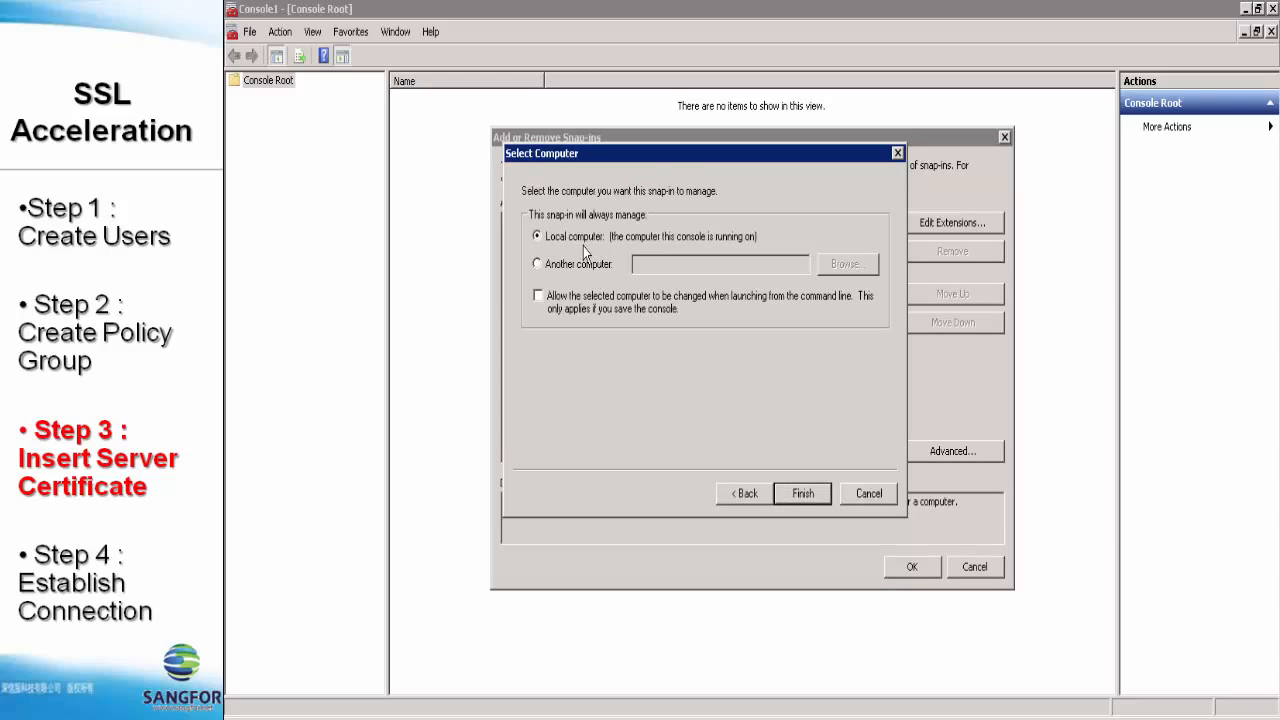
left_click(800, 494)
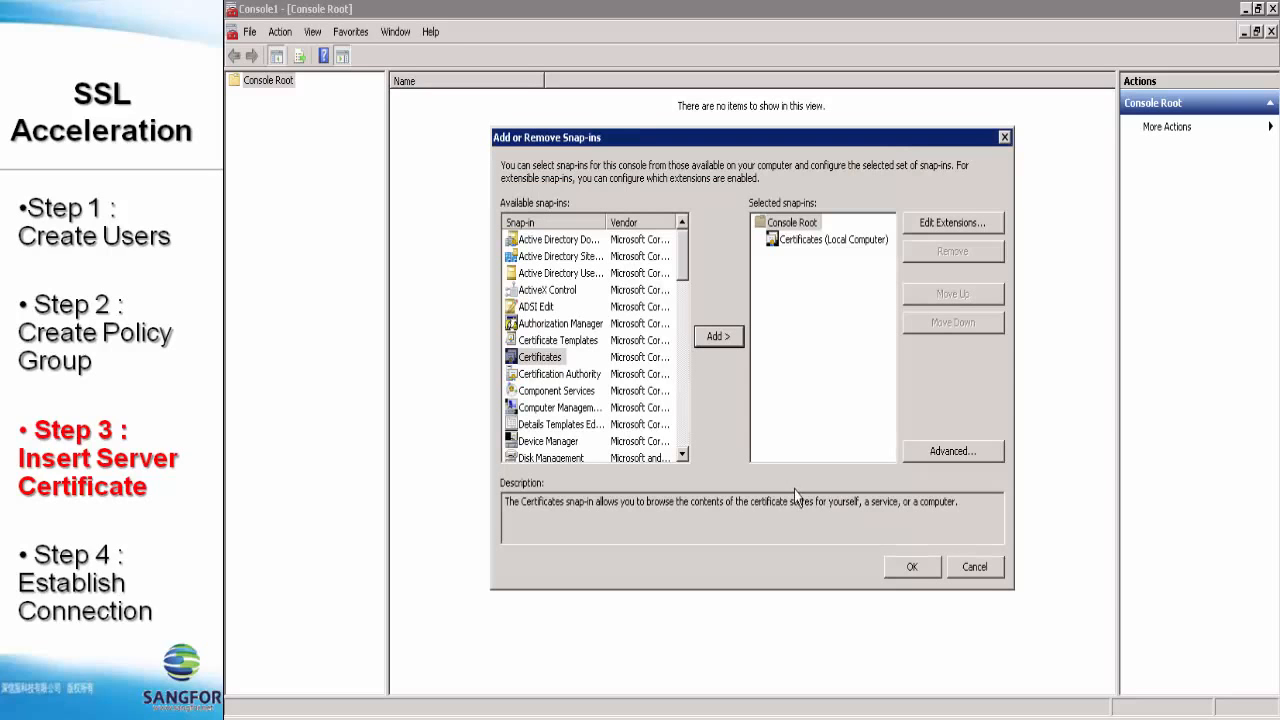
left_click(921, 571)
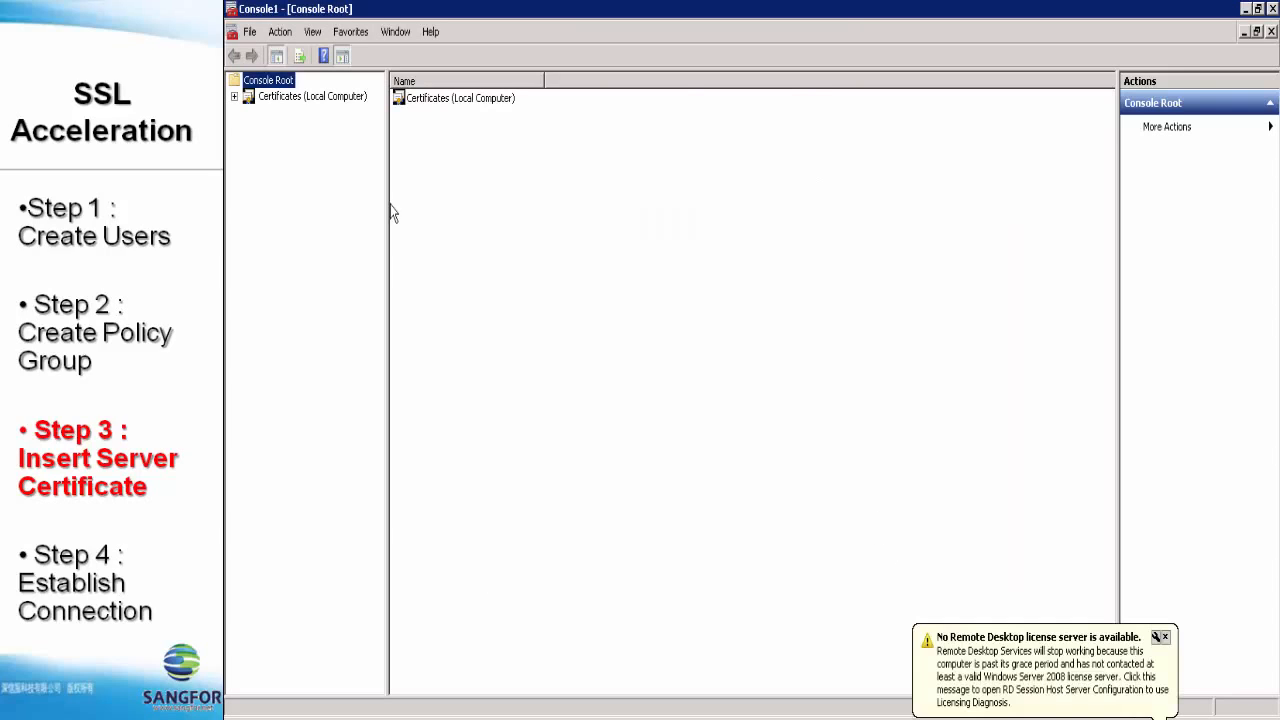
- Browse to Personal > Certificates and choose All Tasks > Export on ex2010.sf.com
left_click(234, 96)
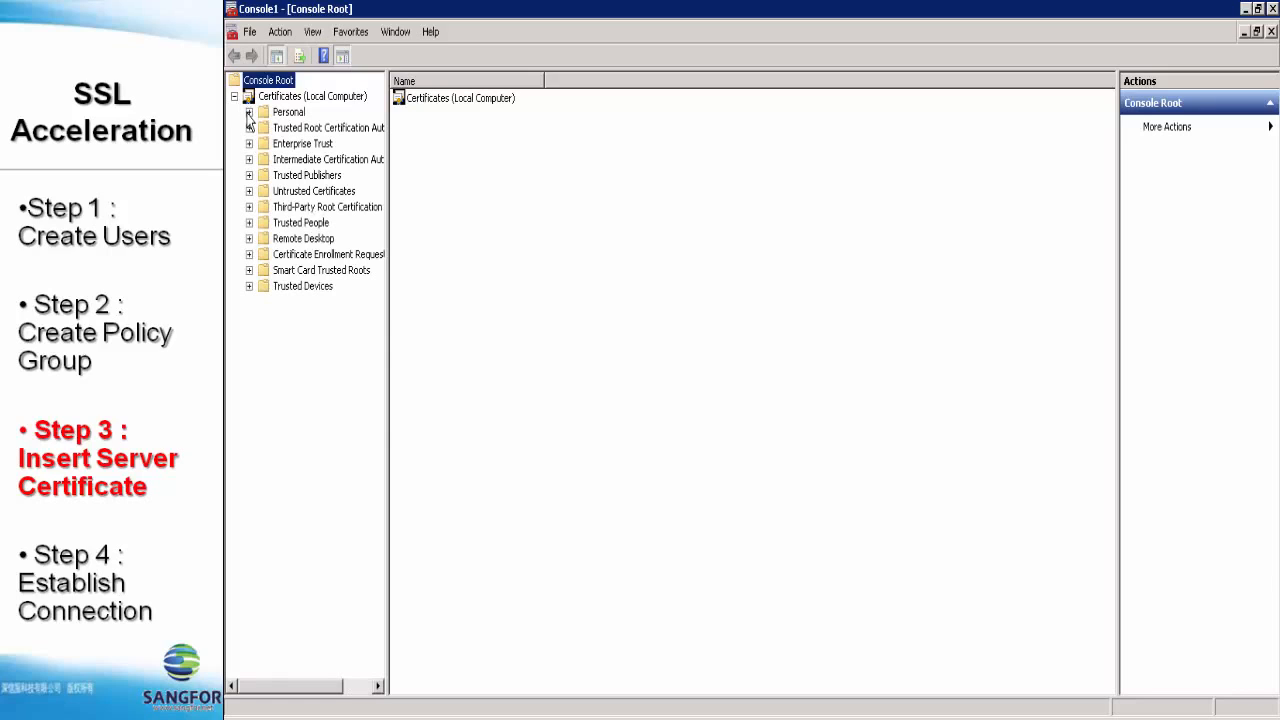
left_click(249, 112)
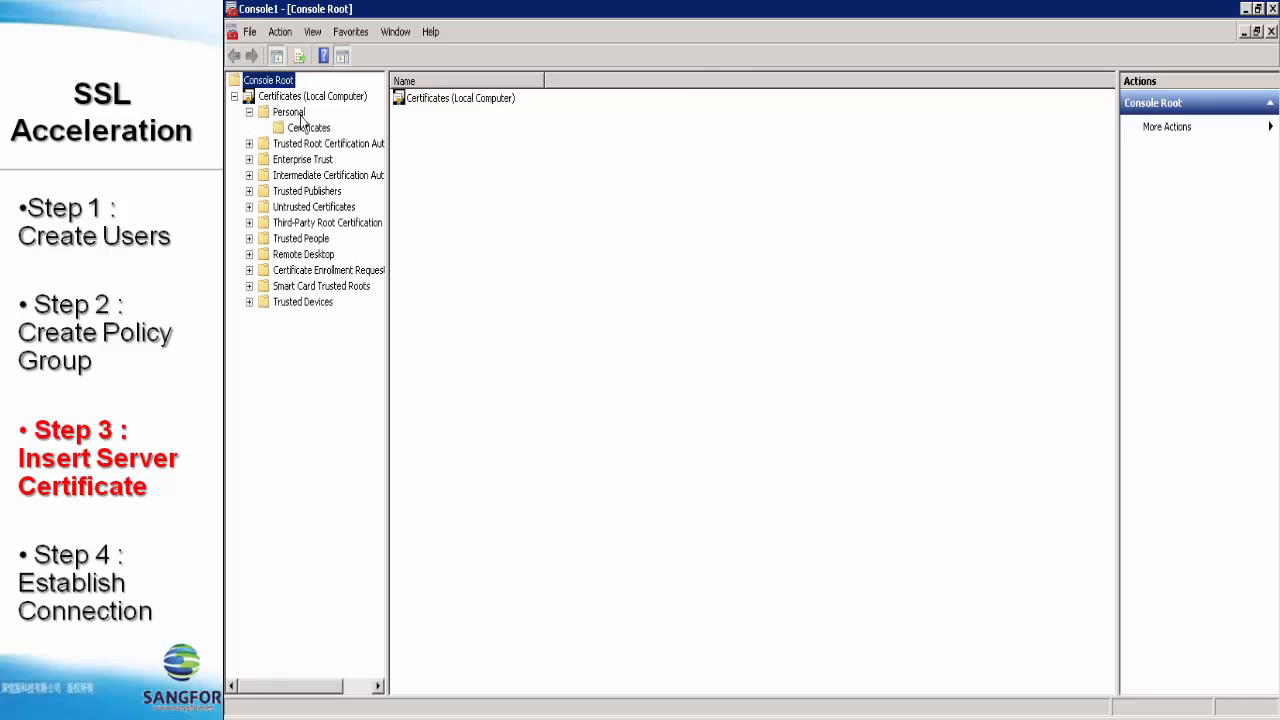
left_click(287, 133)
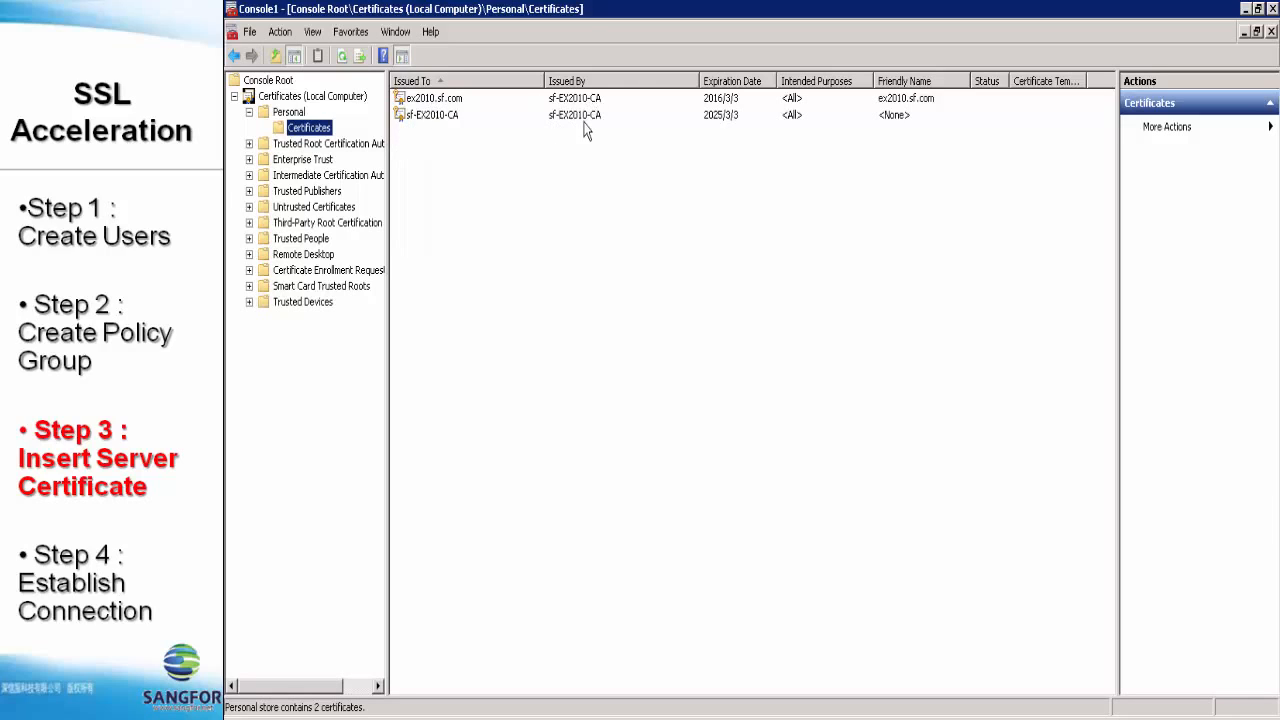
left_click(436, 100)
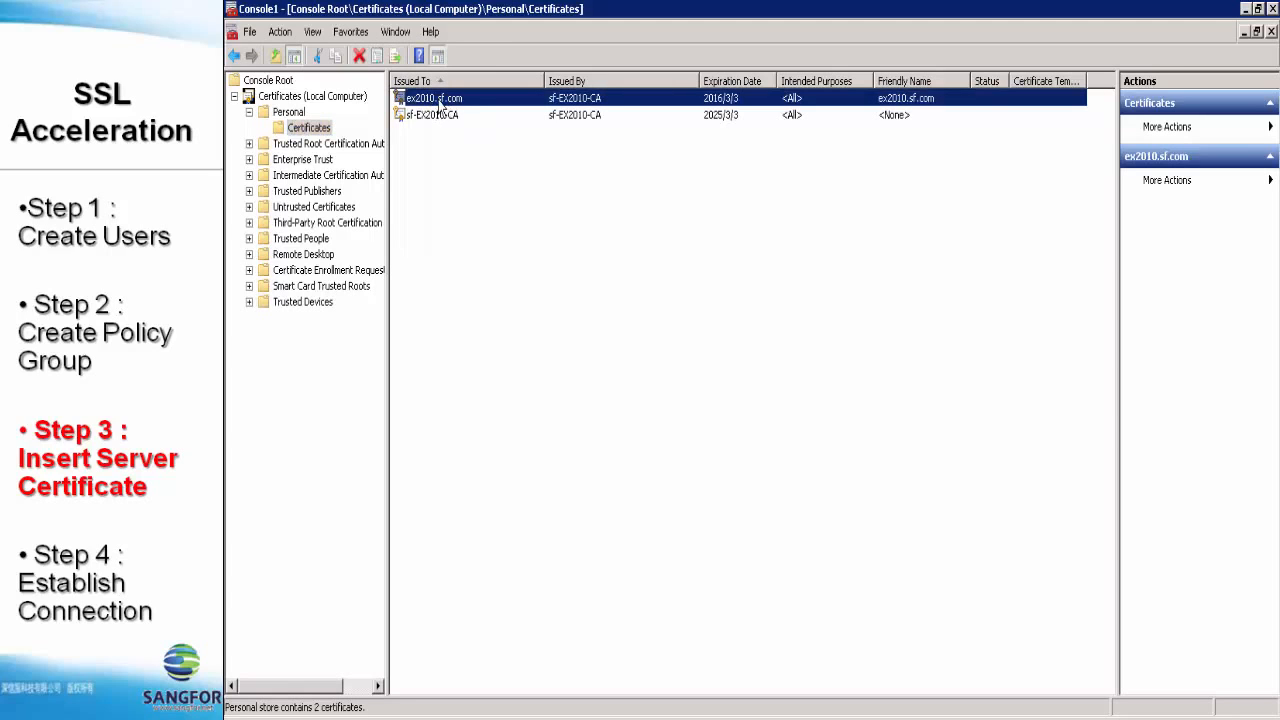
right_click(453, 103)
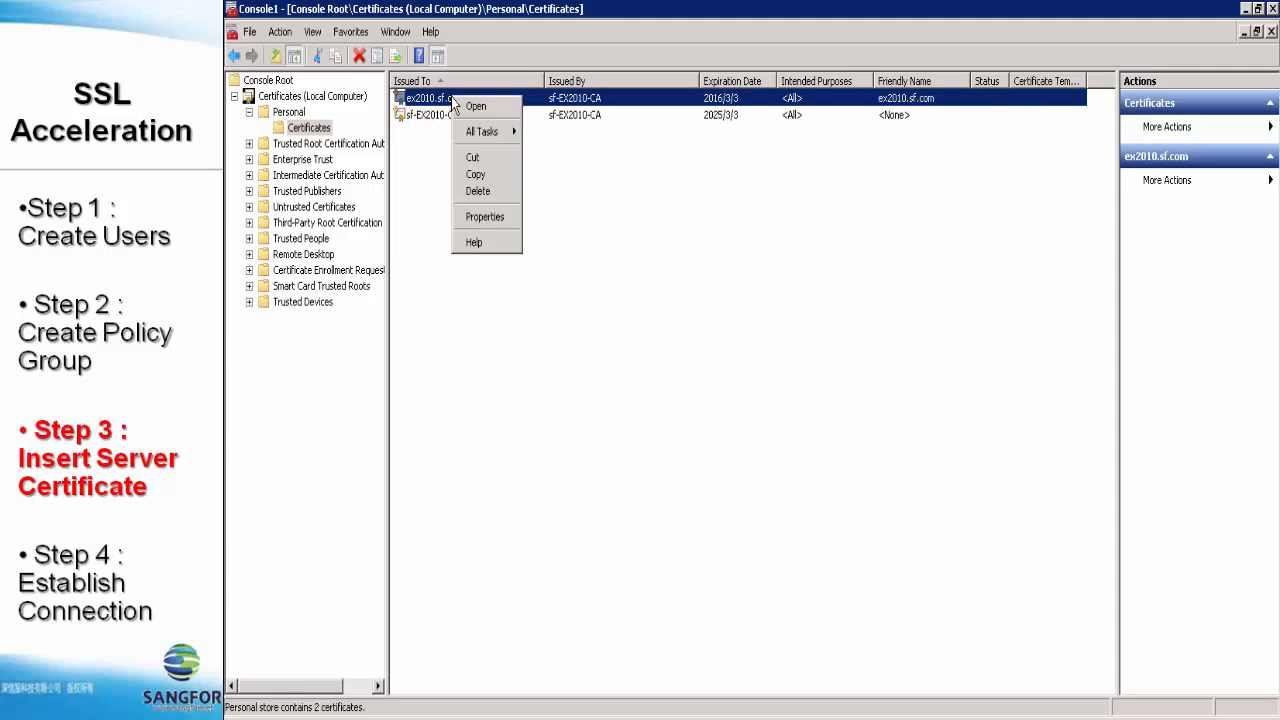
mouse_move(490, 136)
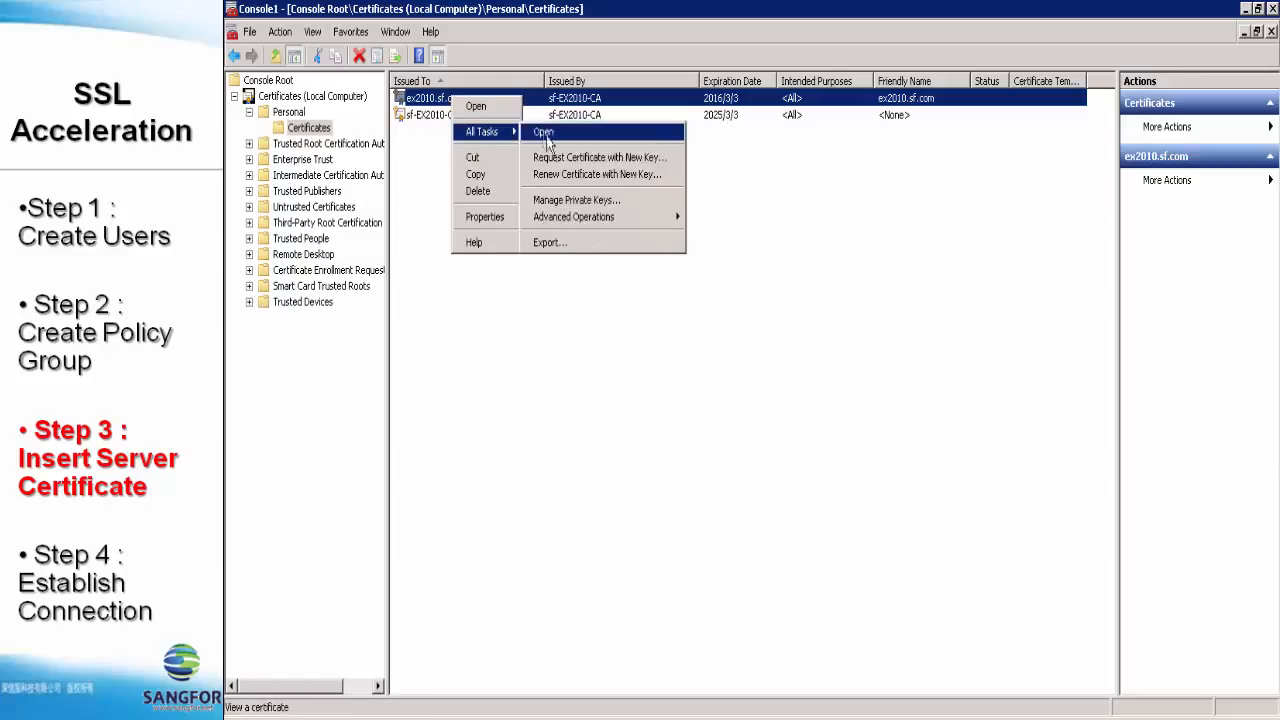
left_click(560, 243)
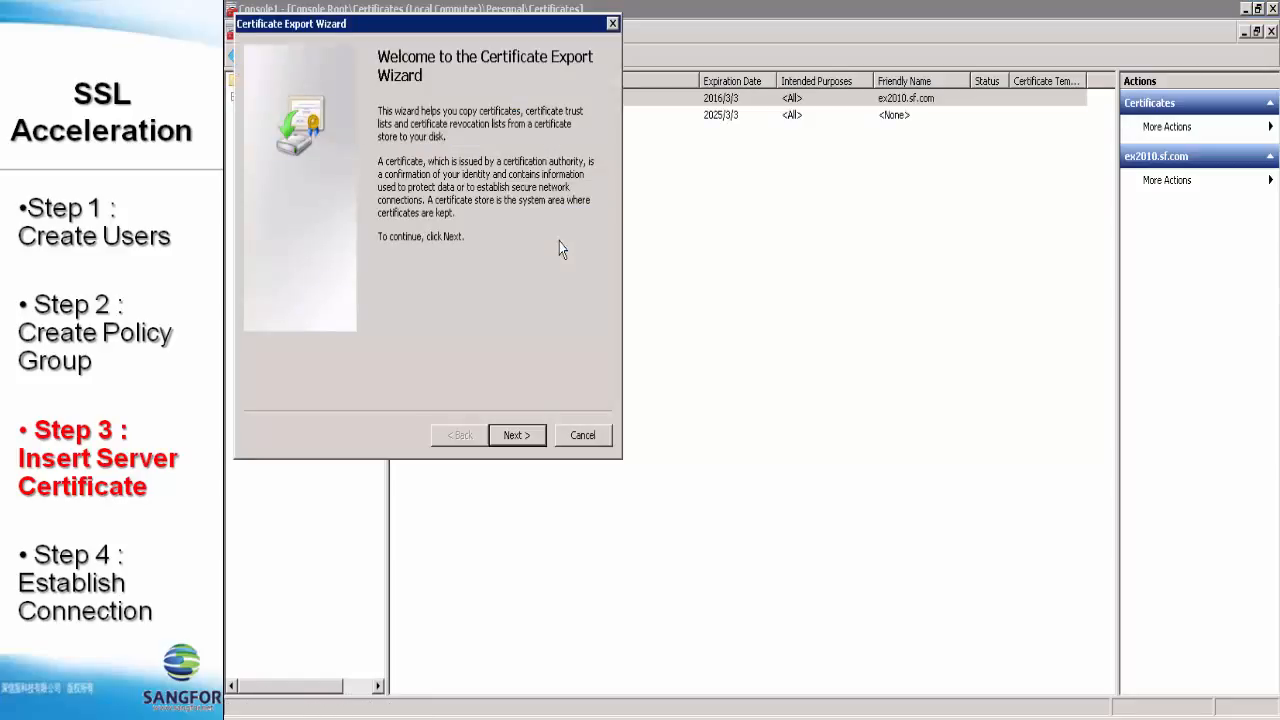
- Export the private key as PFX including all certification path certificates, protected by a password
left_click(514, 435)
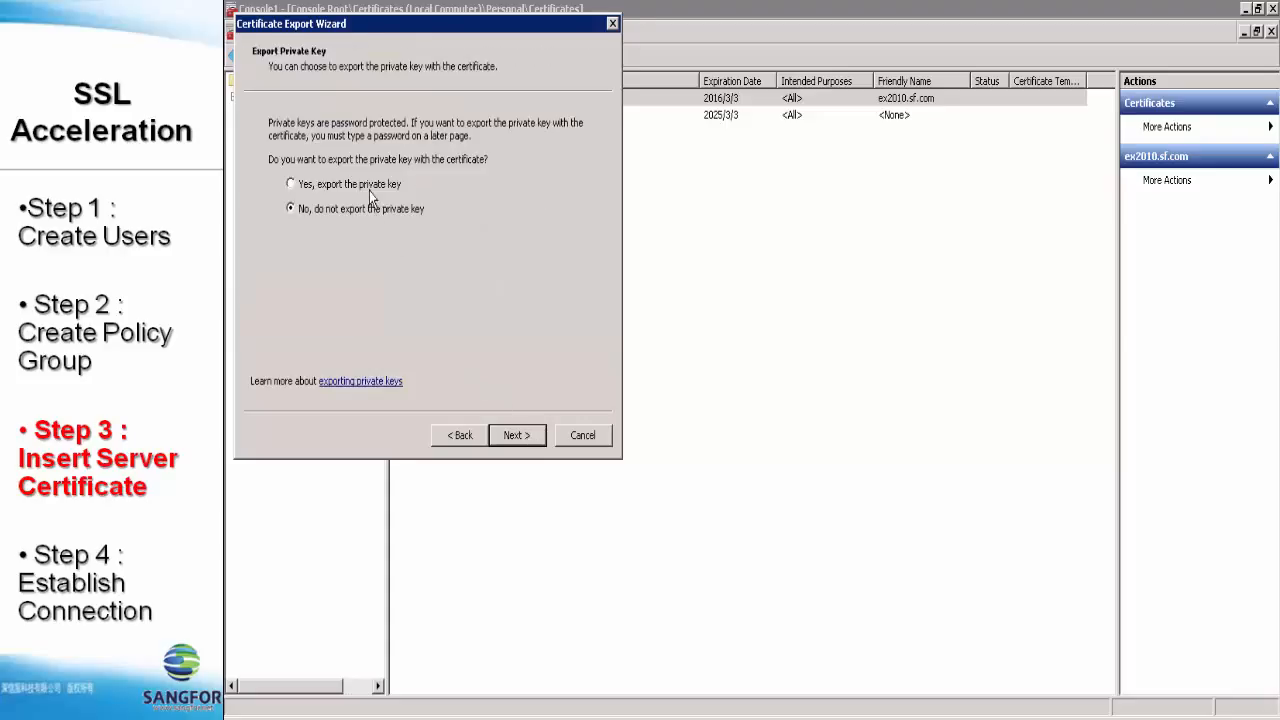
left_click(300, 186)
left_click(508, 438)
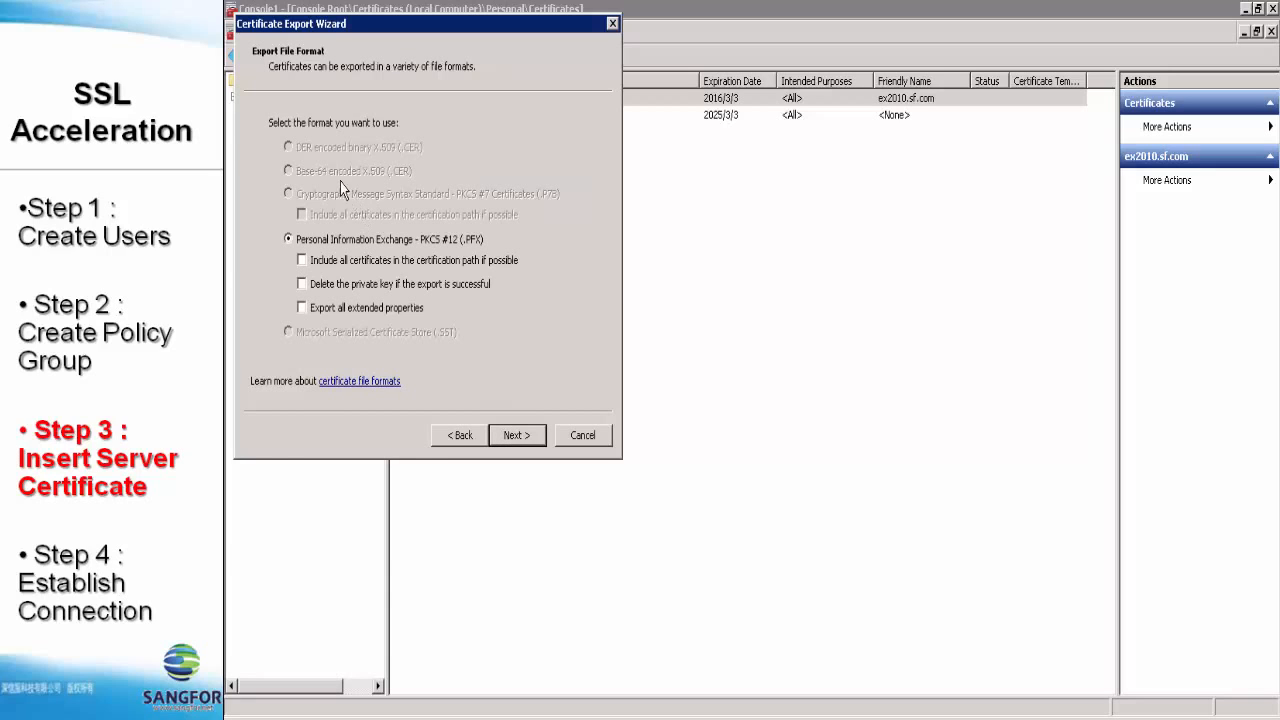
left_click(300, 262)
left_click(514, 436)
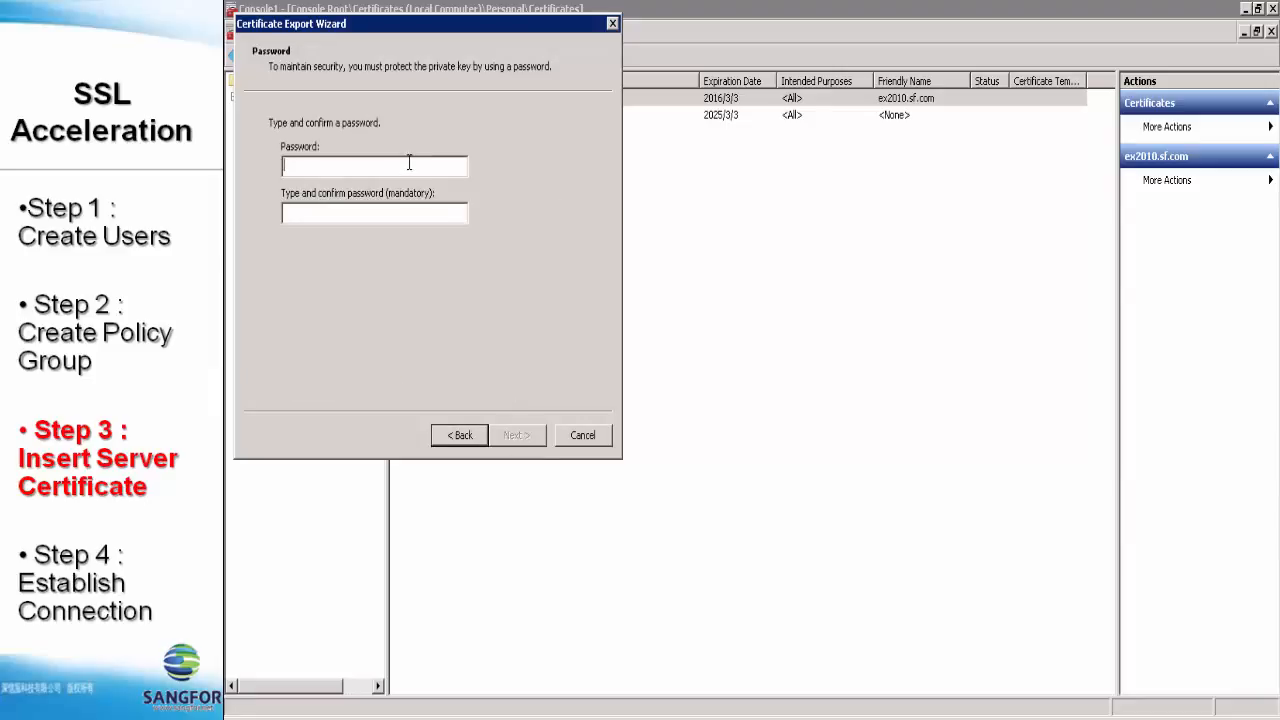
type("1234")
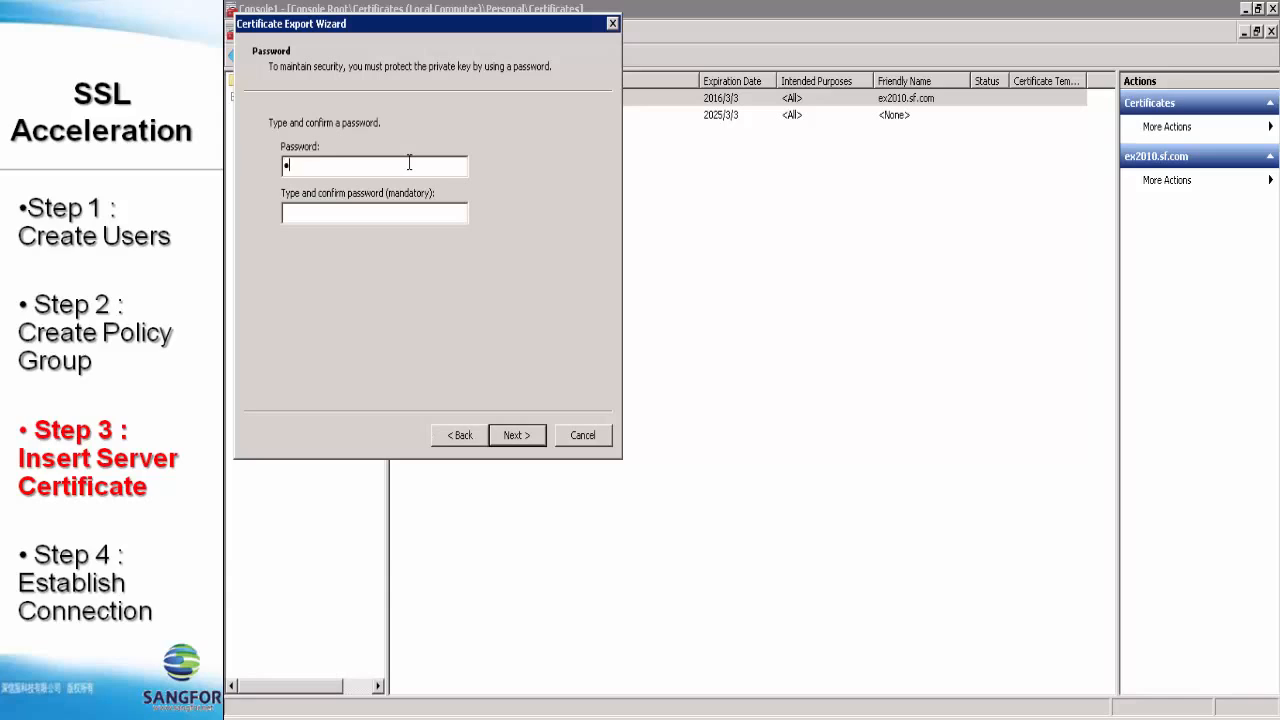
key("Tab")
type("1234")
- Save the export as certificate.pfx on the Desktop and complete the wizard
left_click(524, 435)
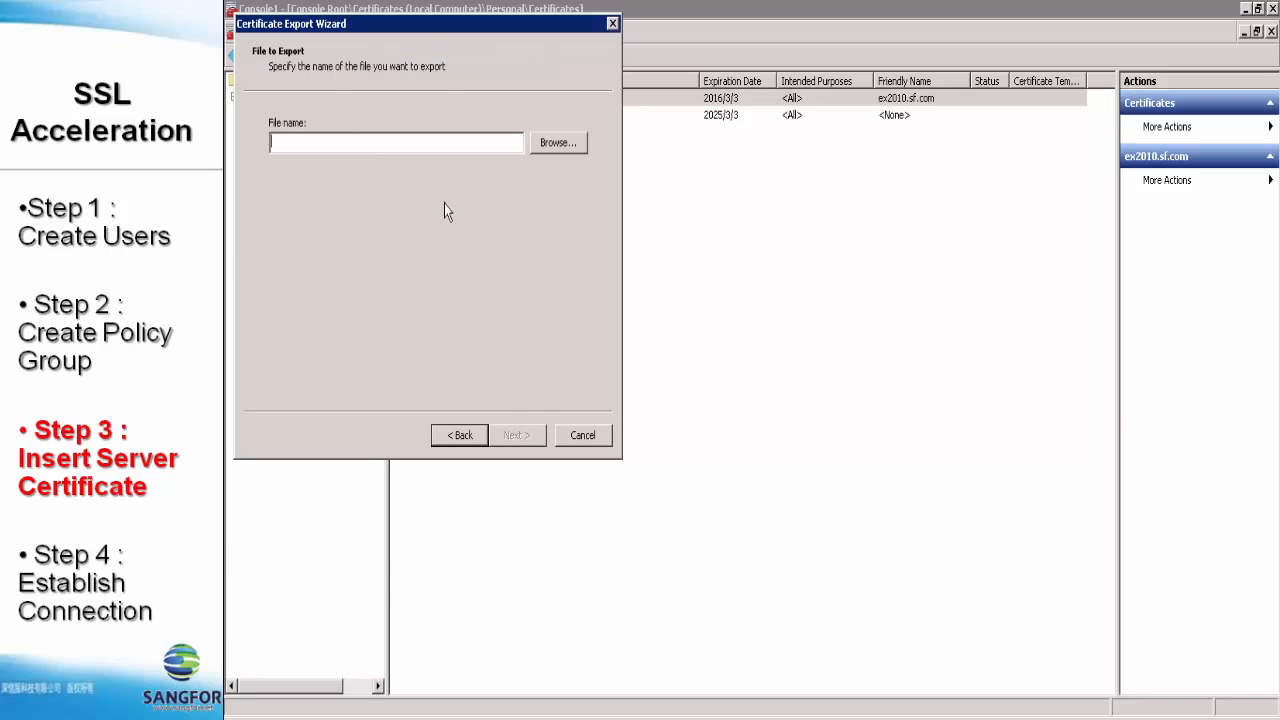
left_click(545, 146)
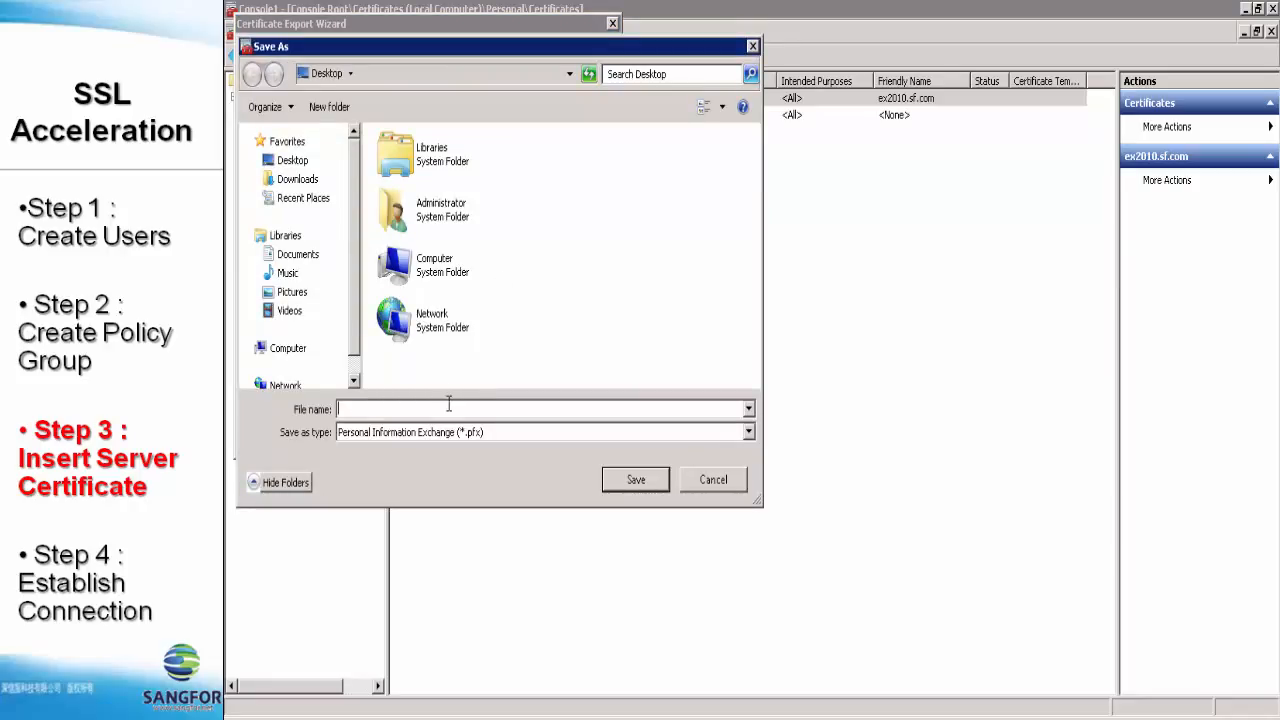
type("c")
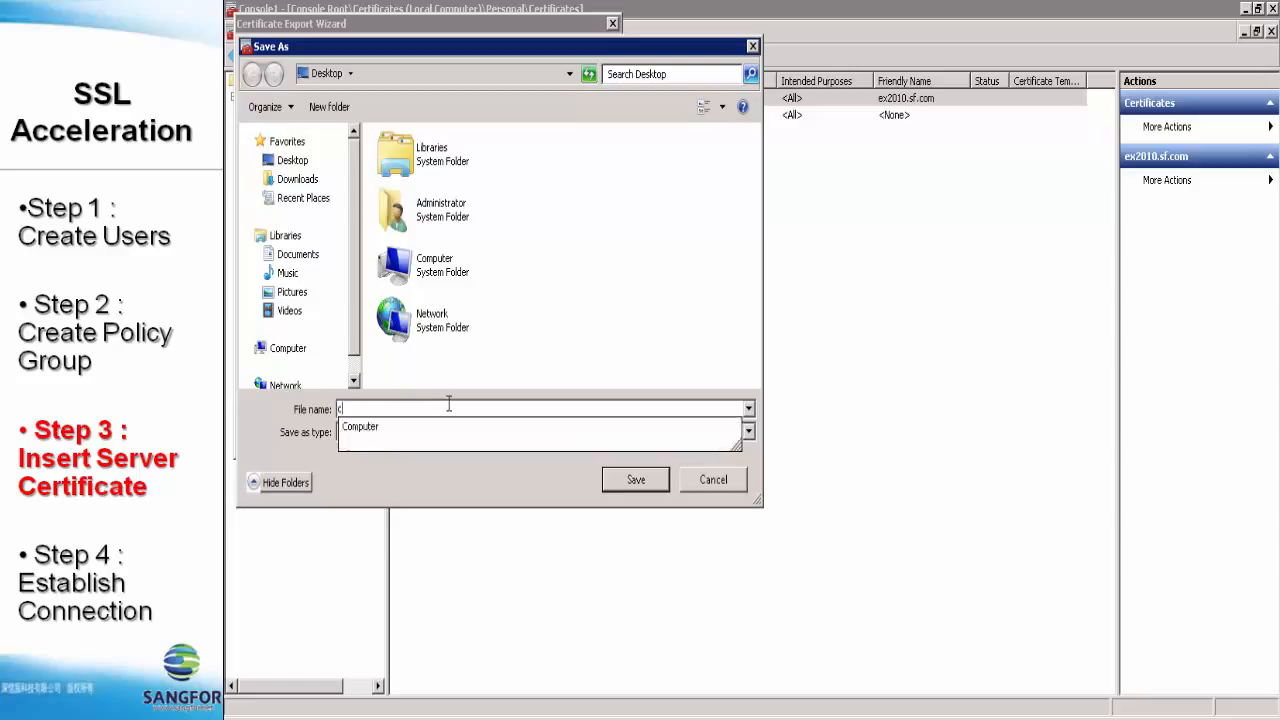
type("ertificate")
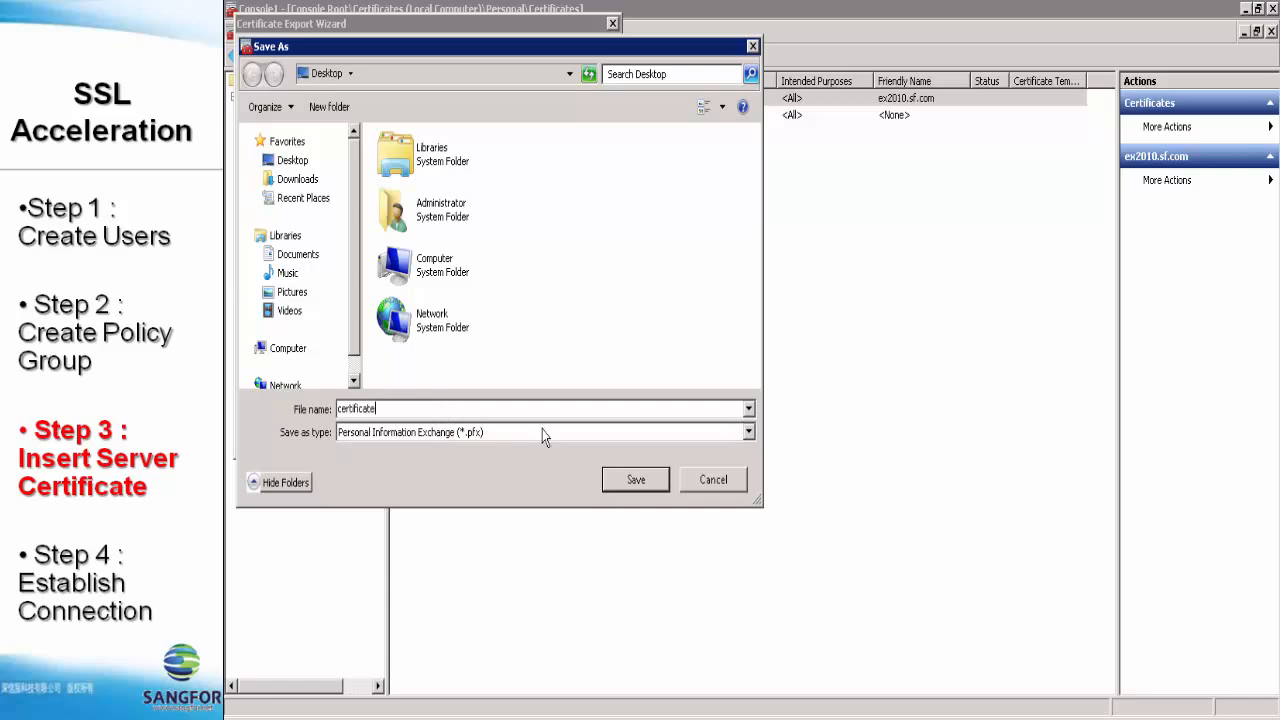
left_click(612, 480)
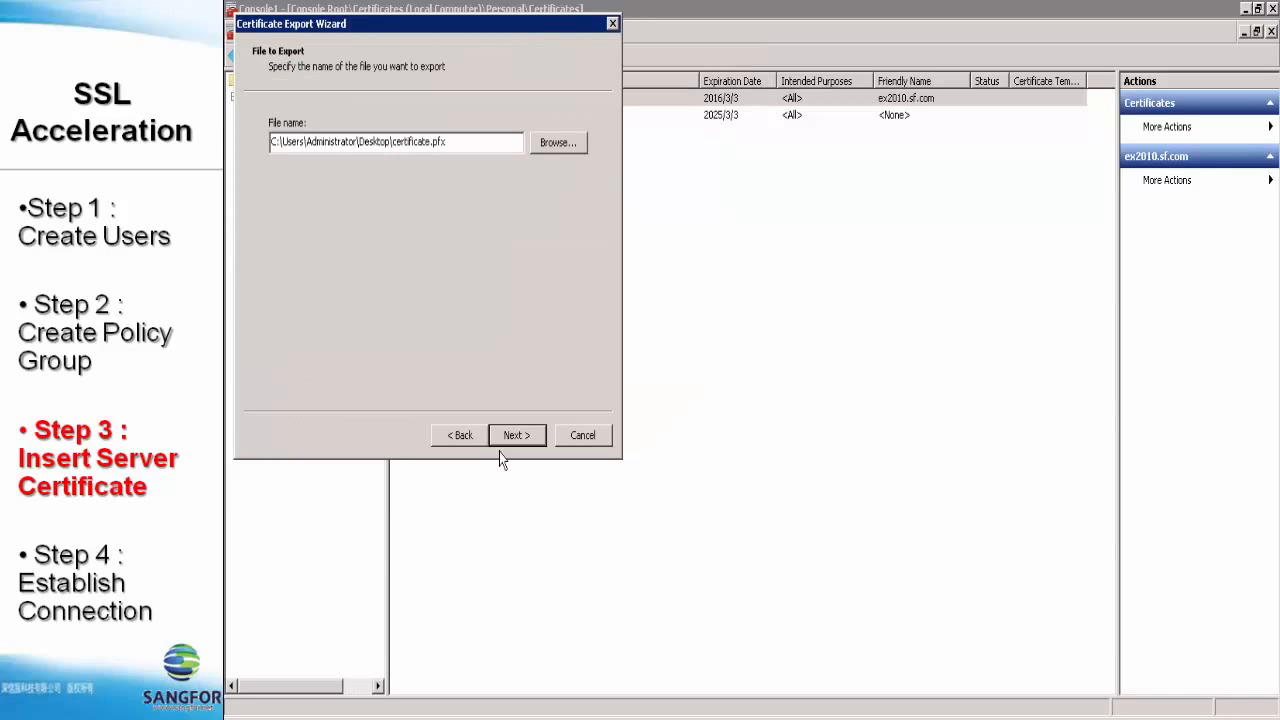
left_click(515, 436)
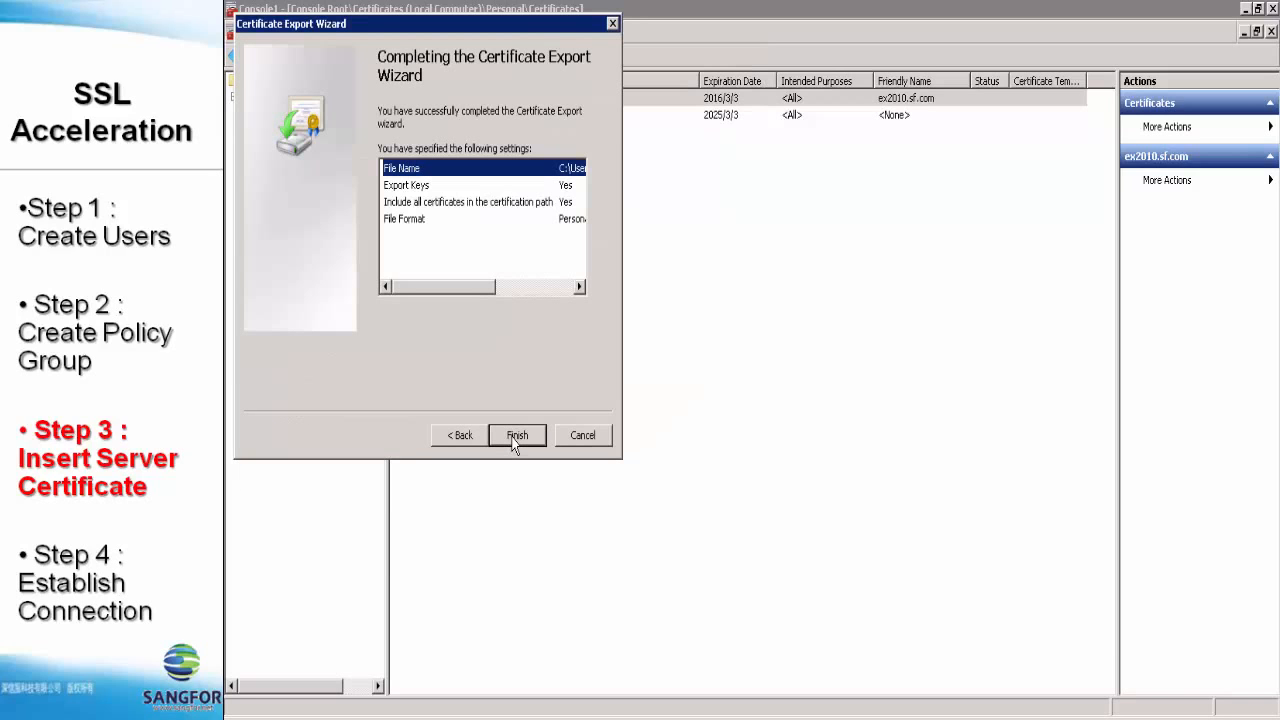
left_click(513, 438)
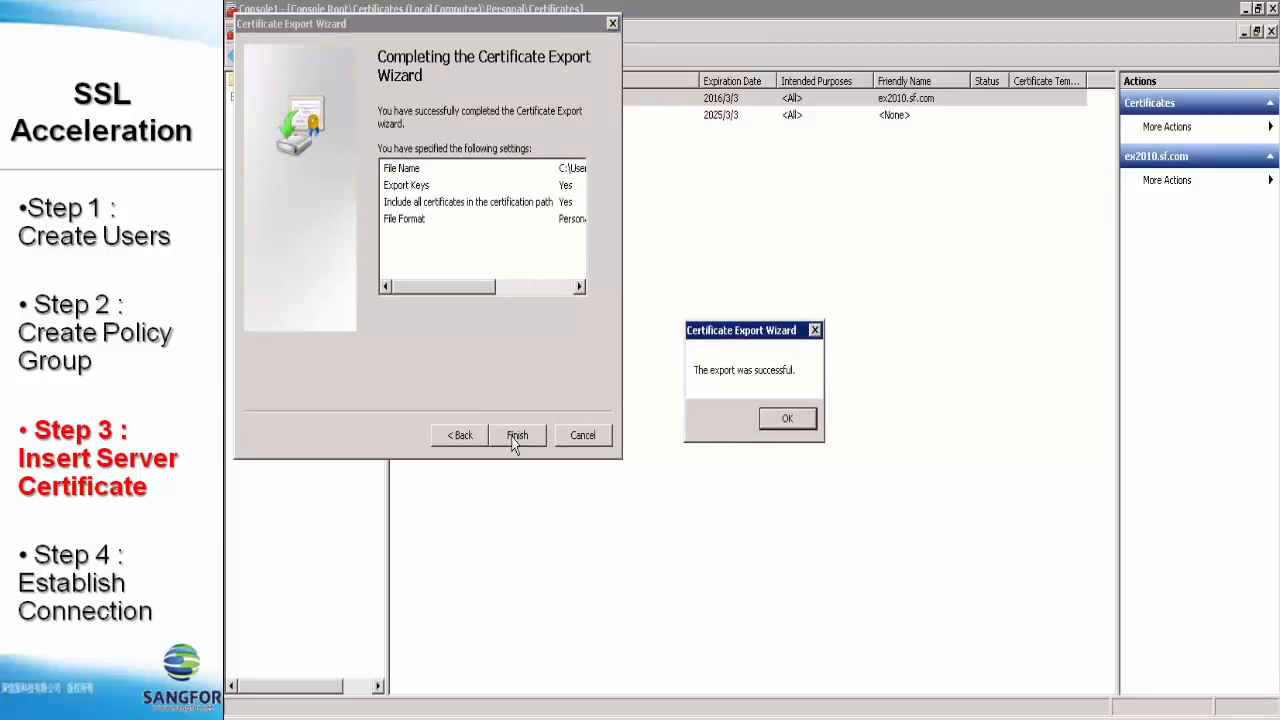
left_click(795, 422)
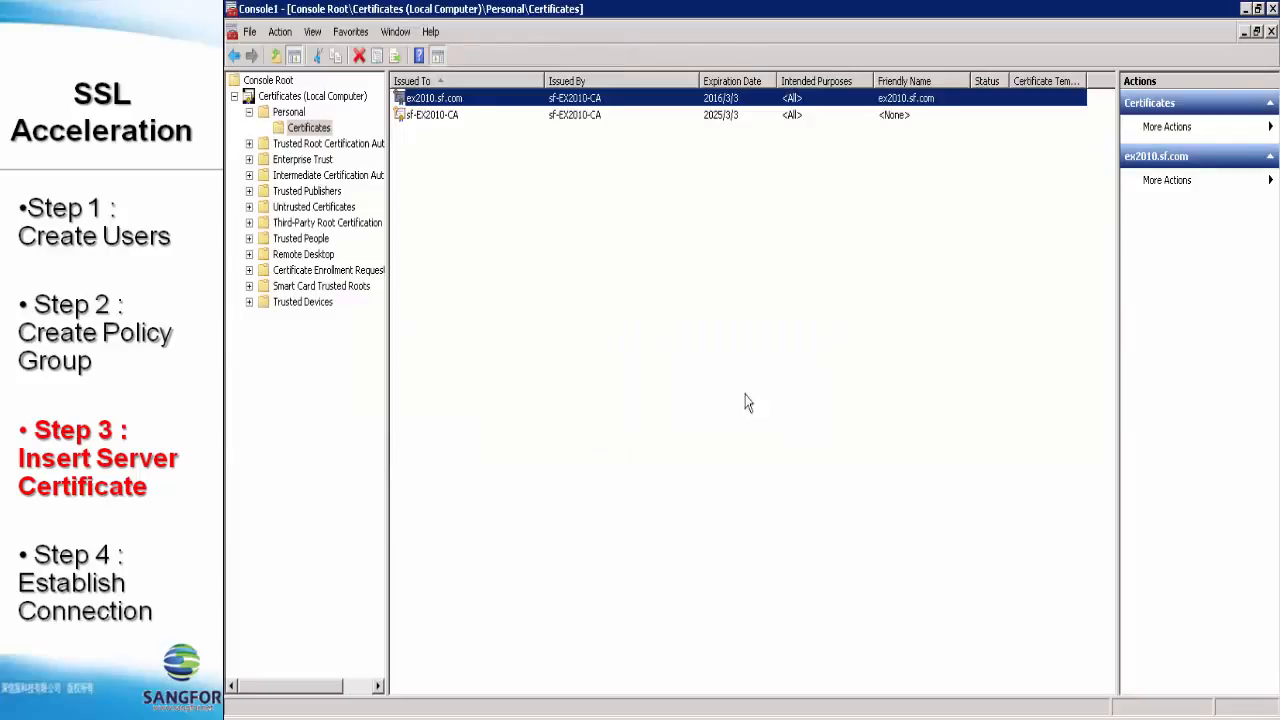
- Minimize the console and copy certificate.pfx from the desktop into New folder
left_click(1246, 9)
left_click(241, 252)
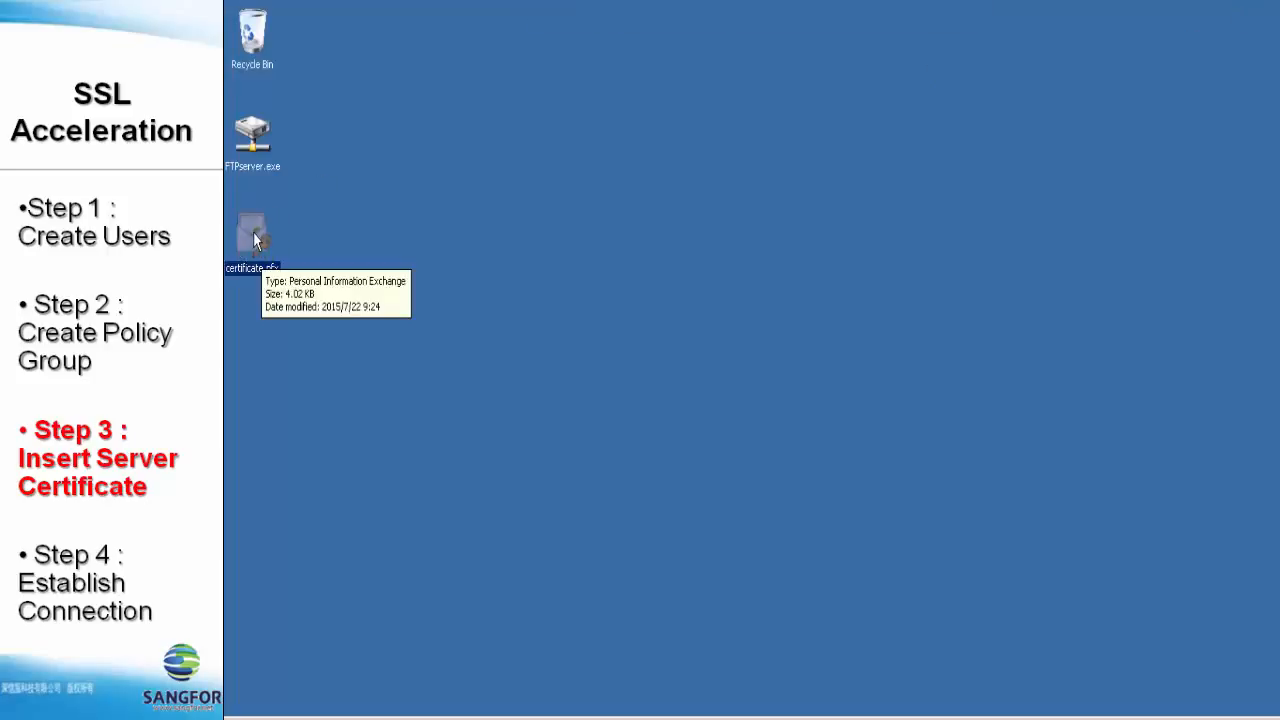
right_click(254, 236)
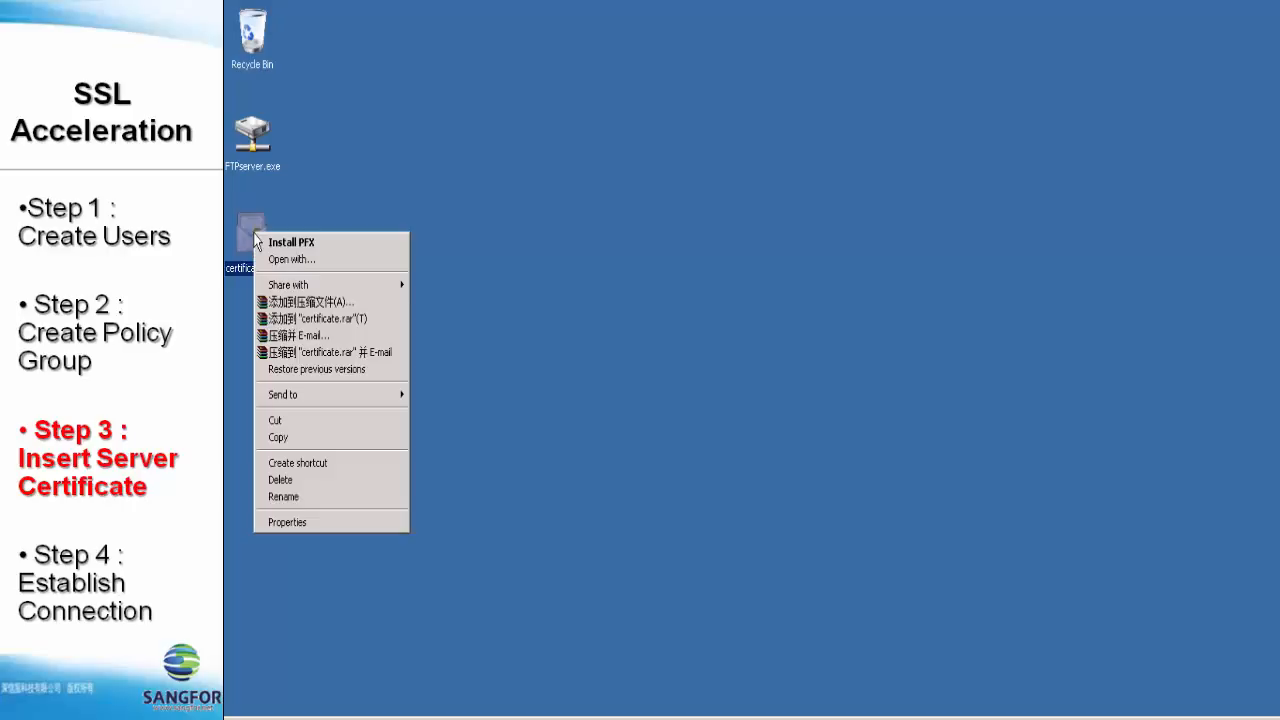
left_click(310, 438)
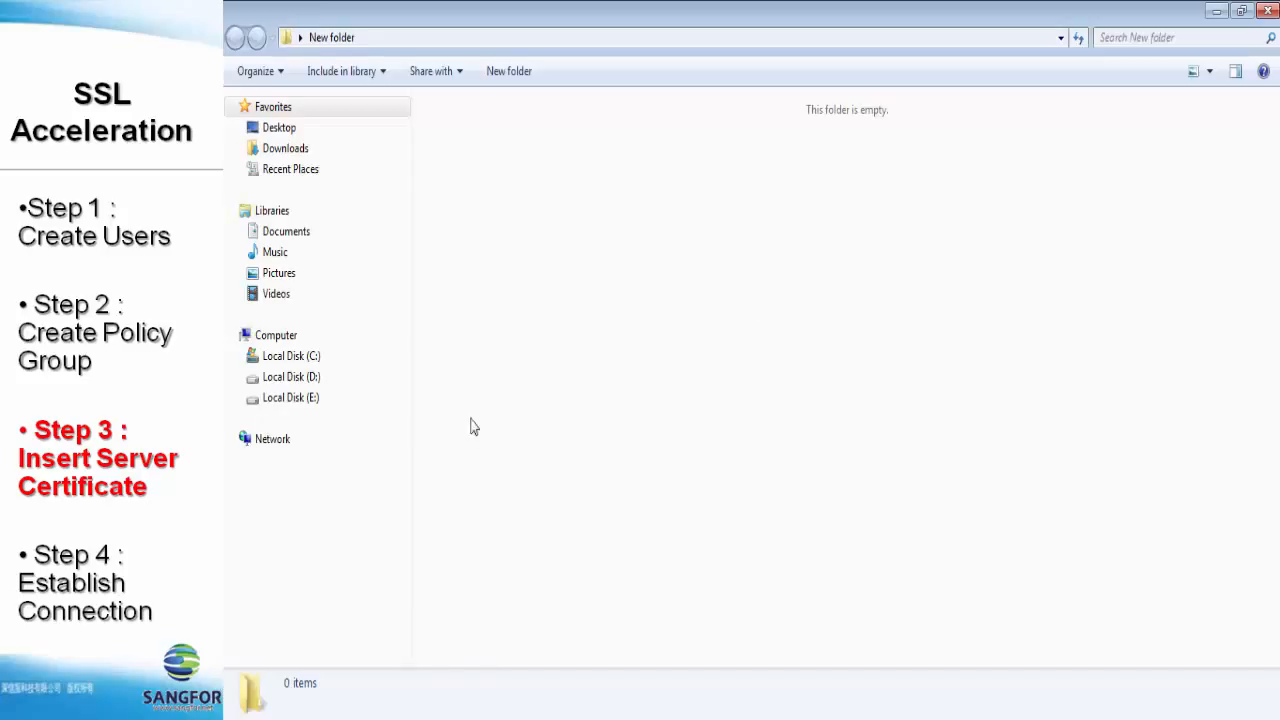
right_click(545, 251)
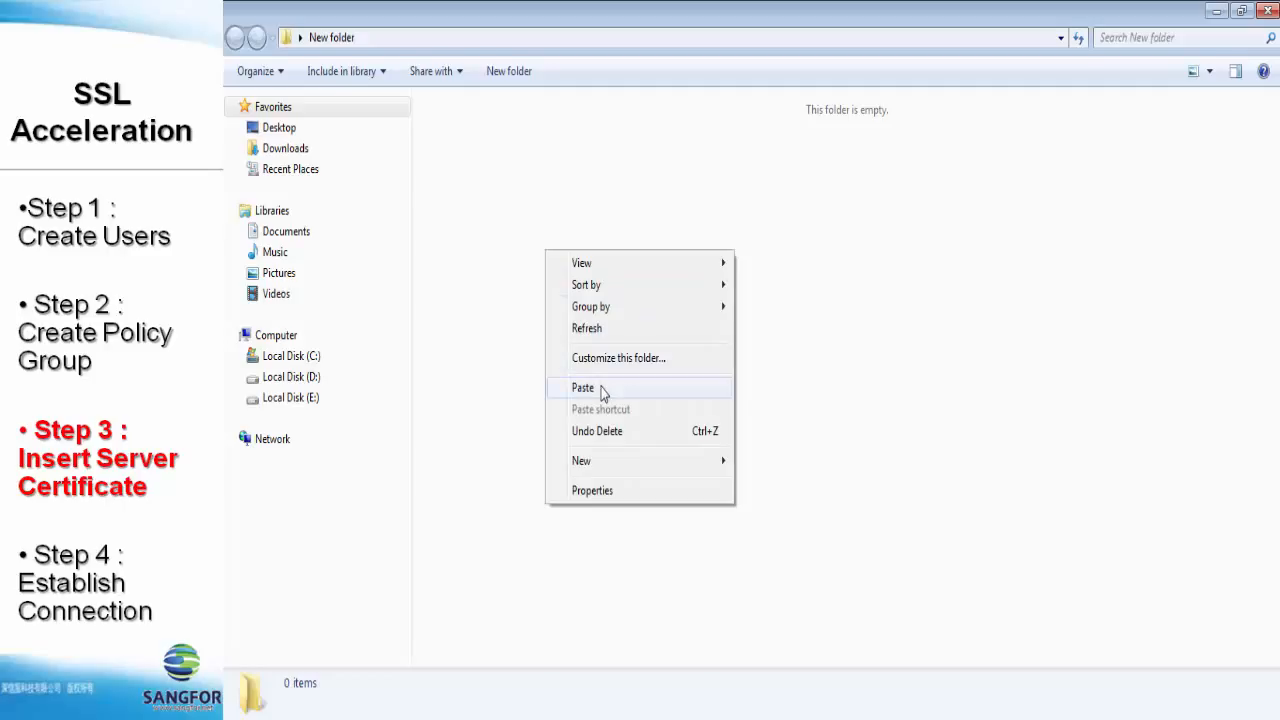
left_click(601, 389)
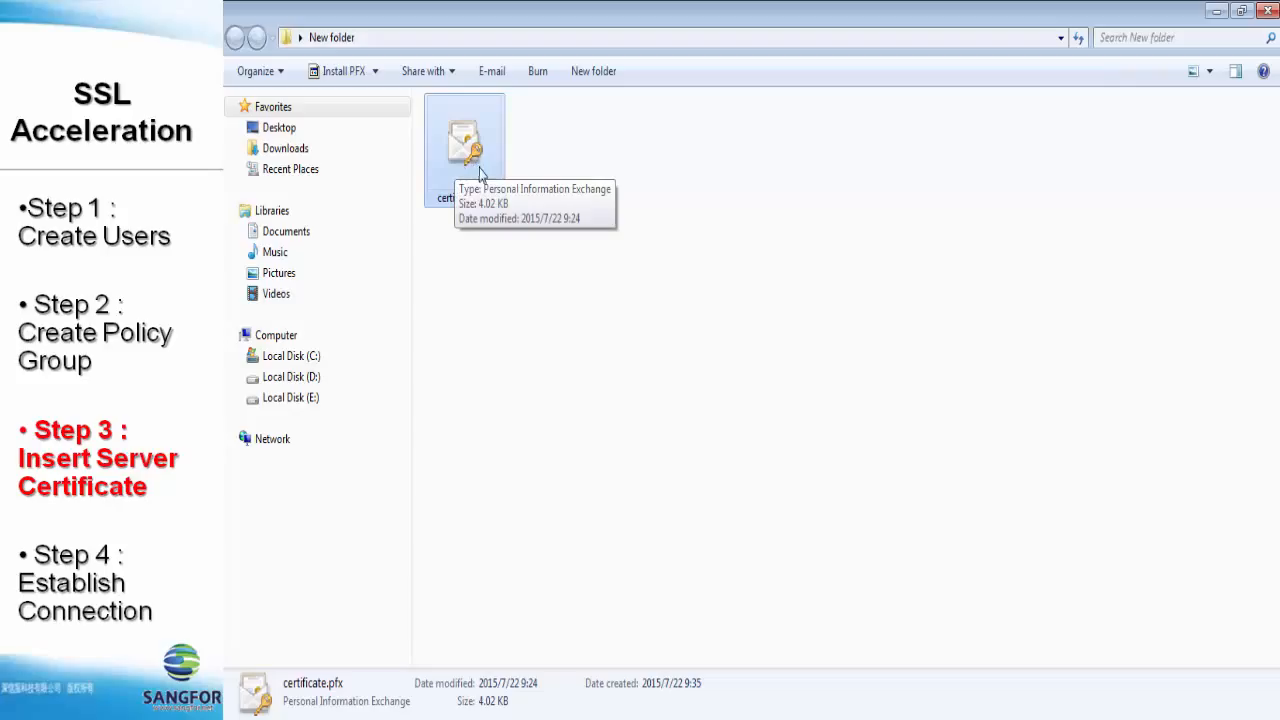
left_click(693, 380)
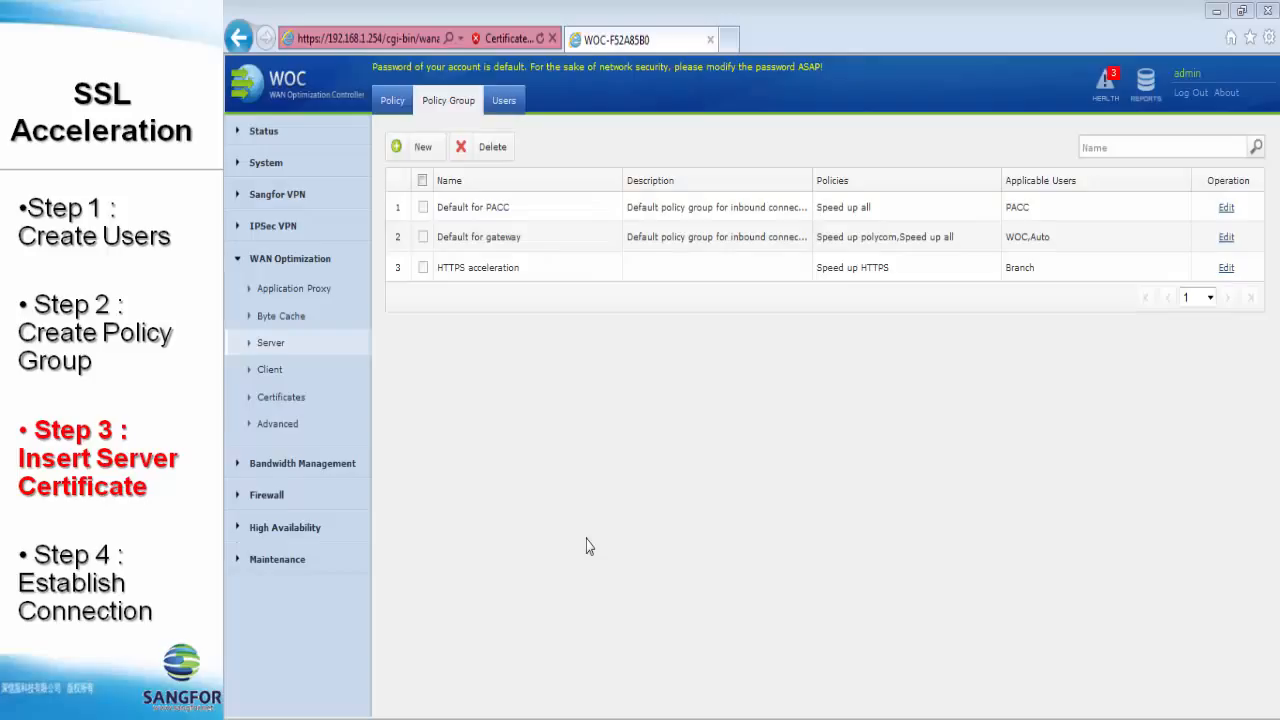
- Add a new server certificate entry with destination IP 192.168.1.50 and port 443
left_click(295, 403)
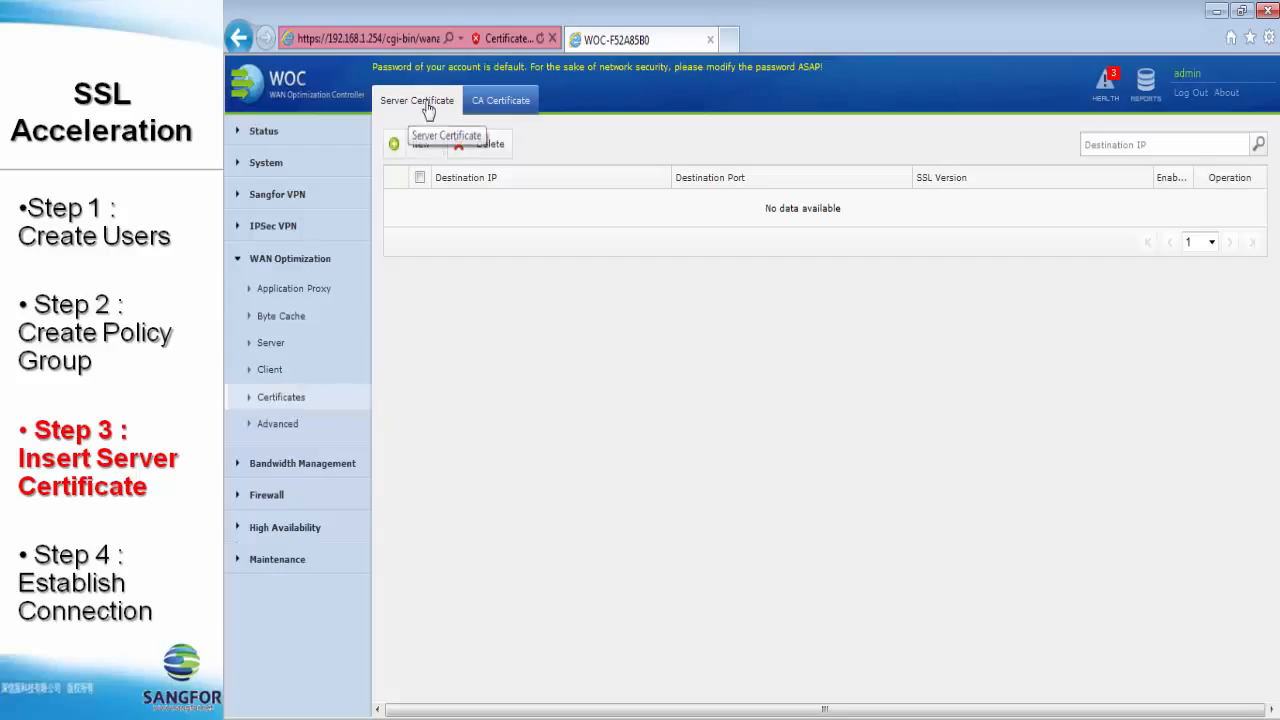
left_click(418, 146)
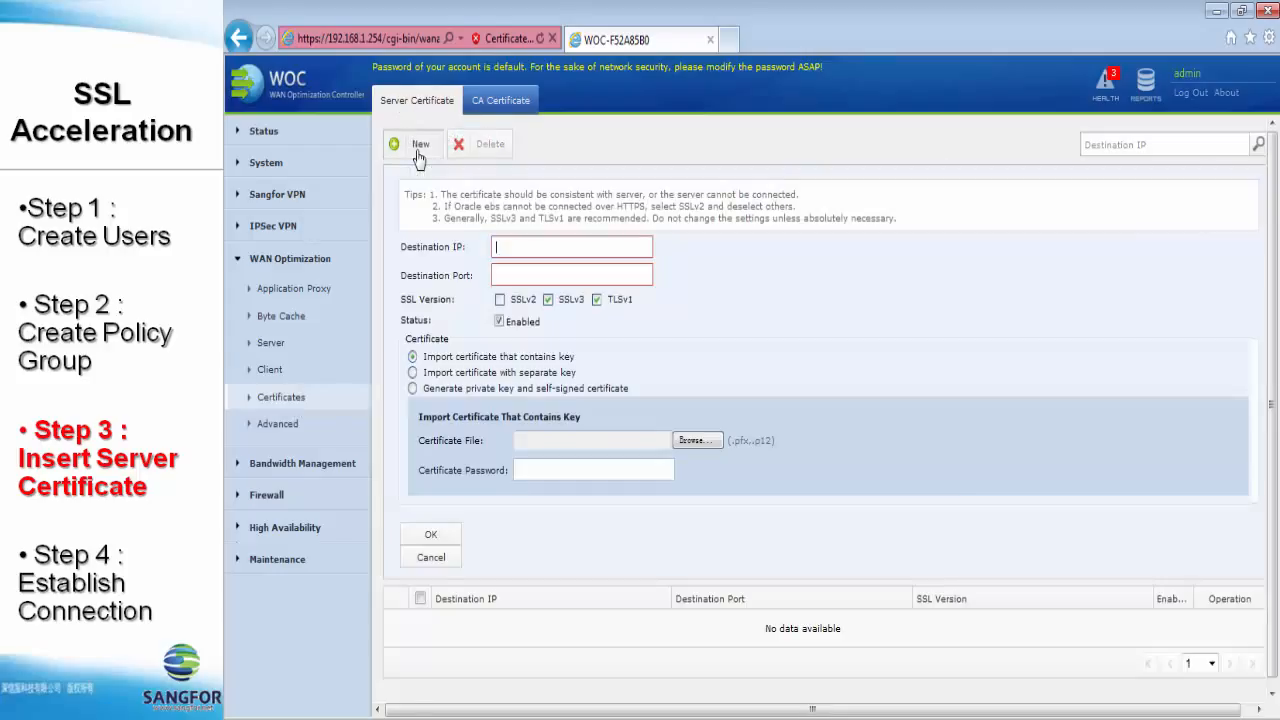
left_click(587, 247)
type("1")
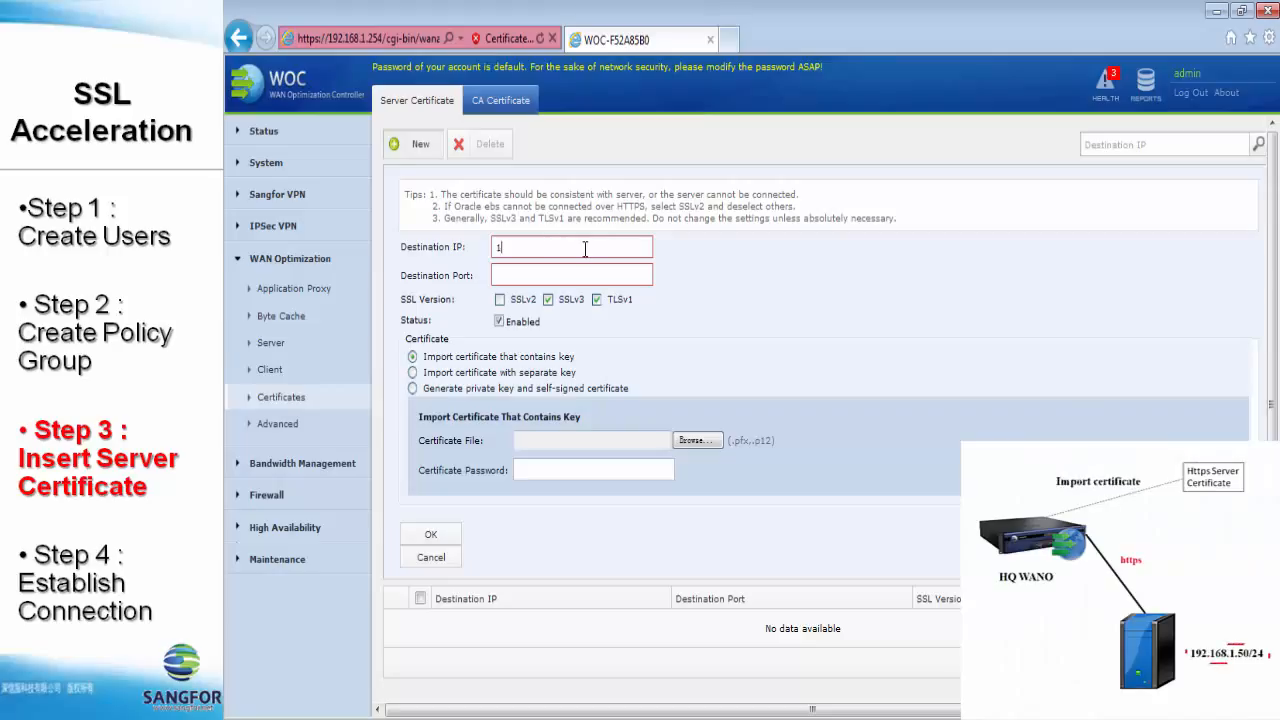
type("92.16")
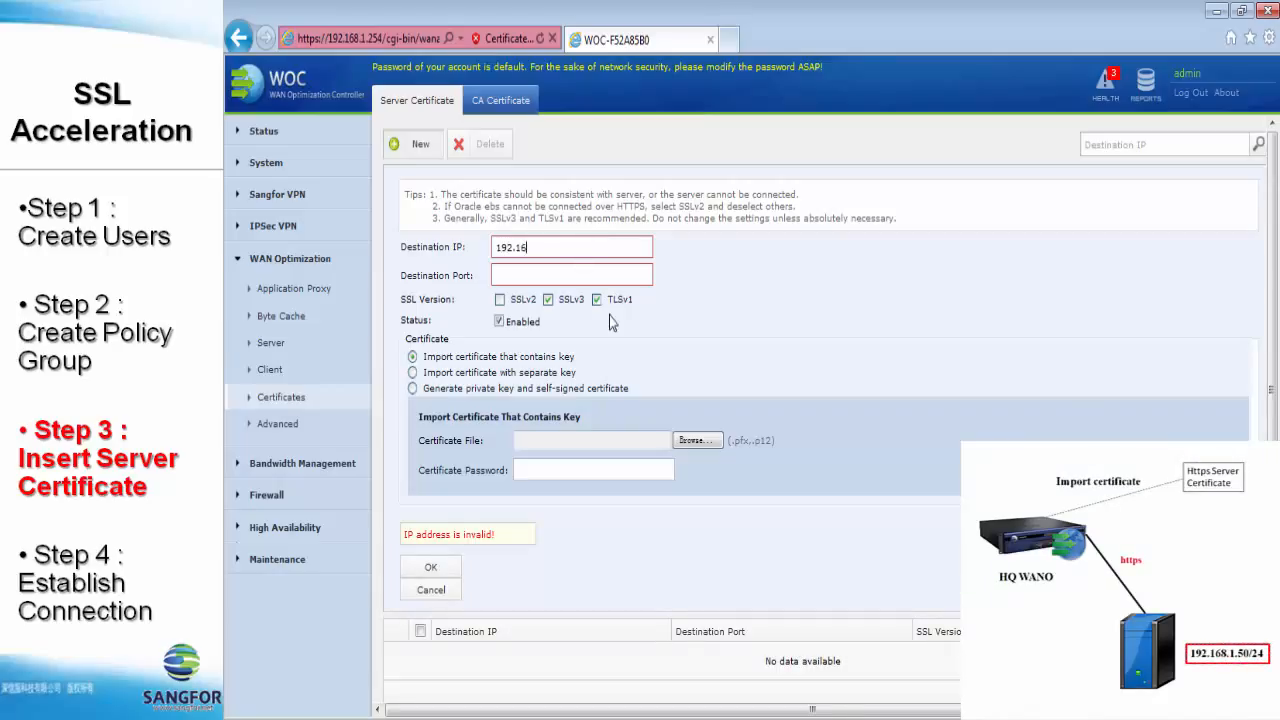
type("8.1.50")
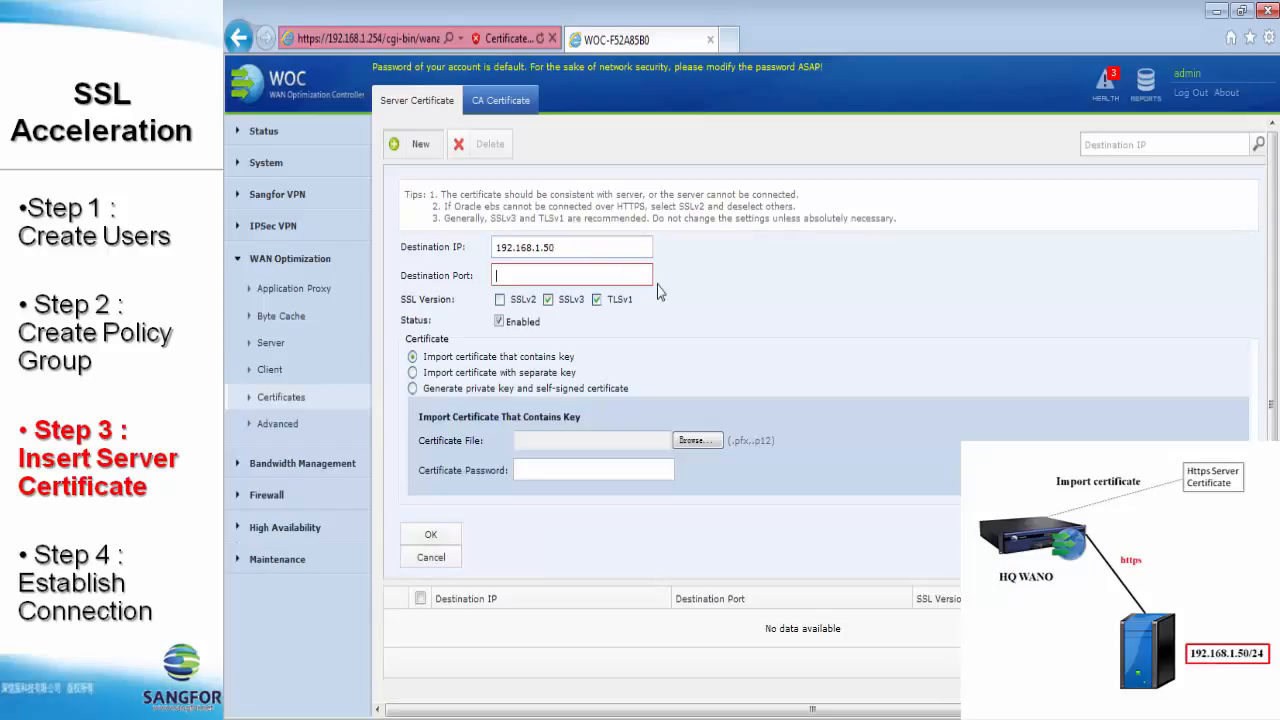
type("443")
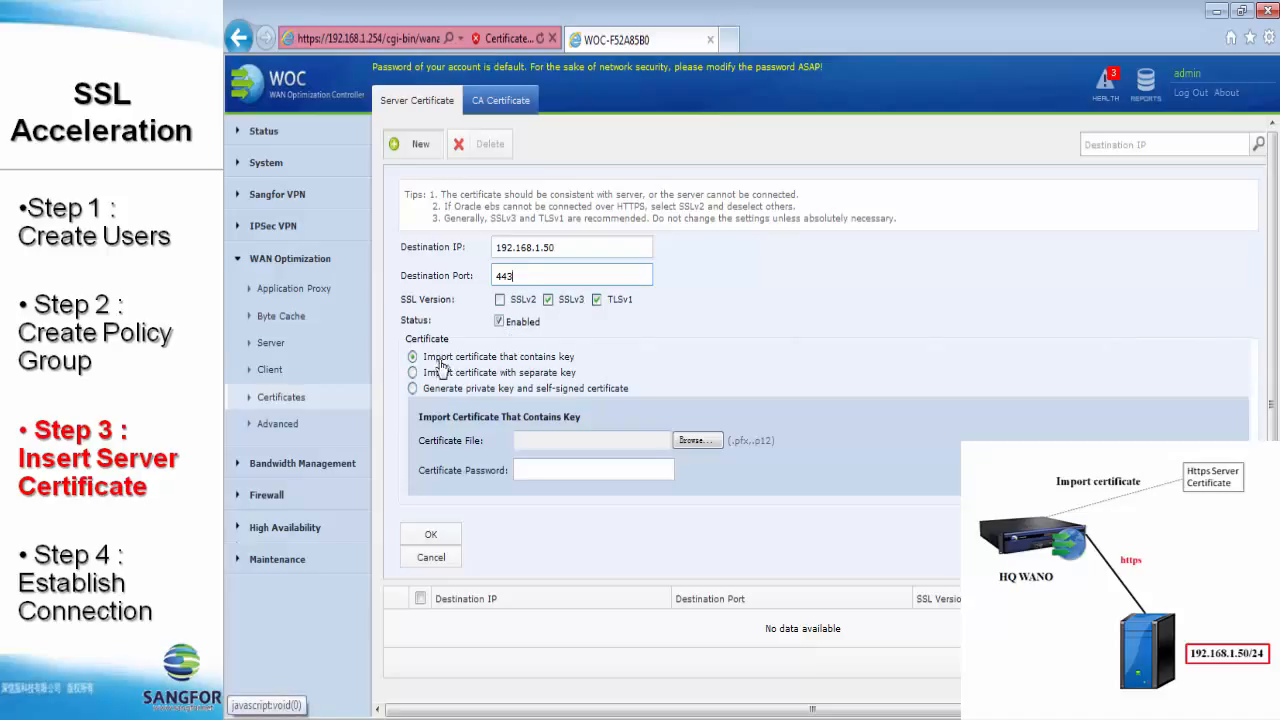
- Choose certificate.pfx from New folder as the certificate file to upload
left_click(633, 445)
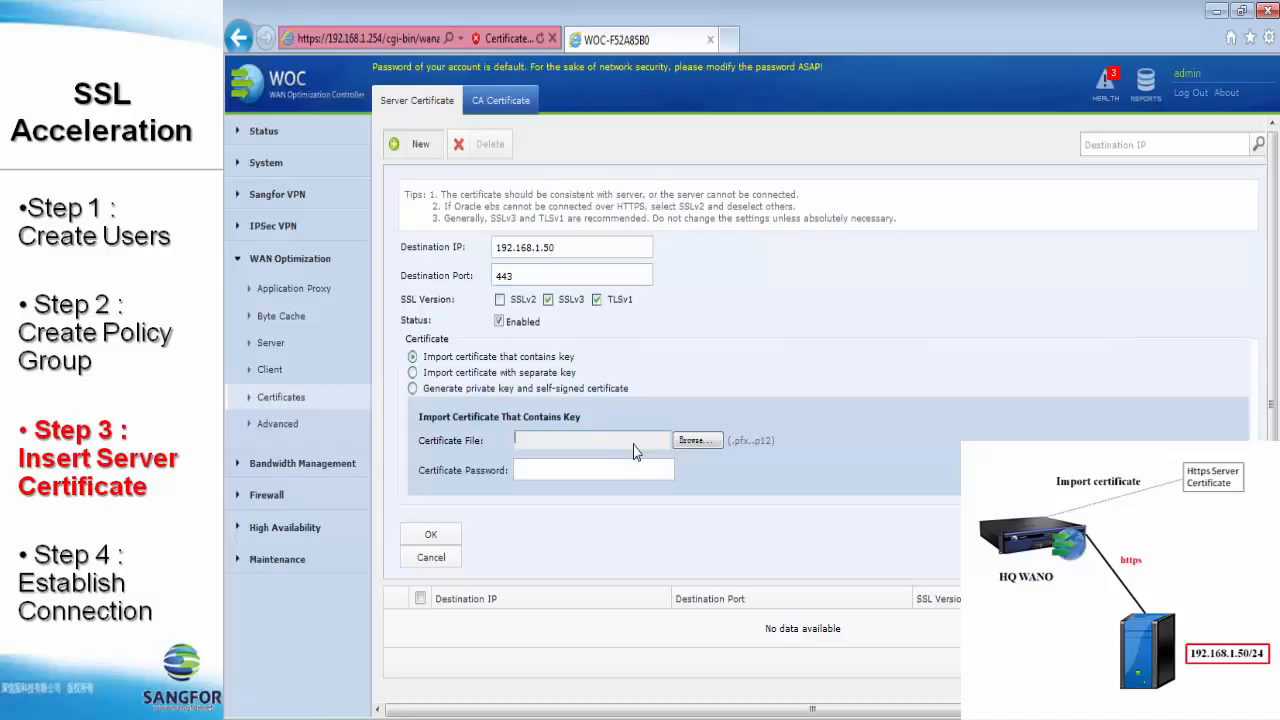
left_click(697, 442)
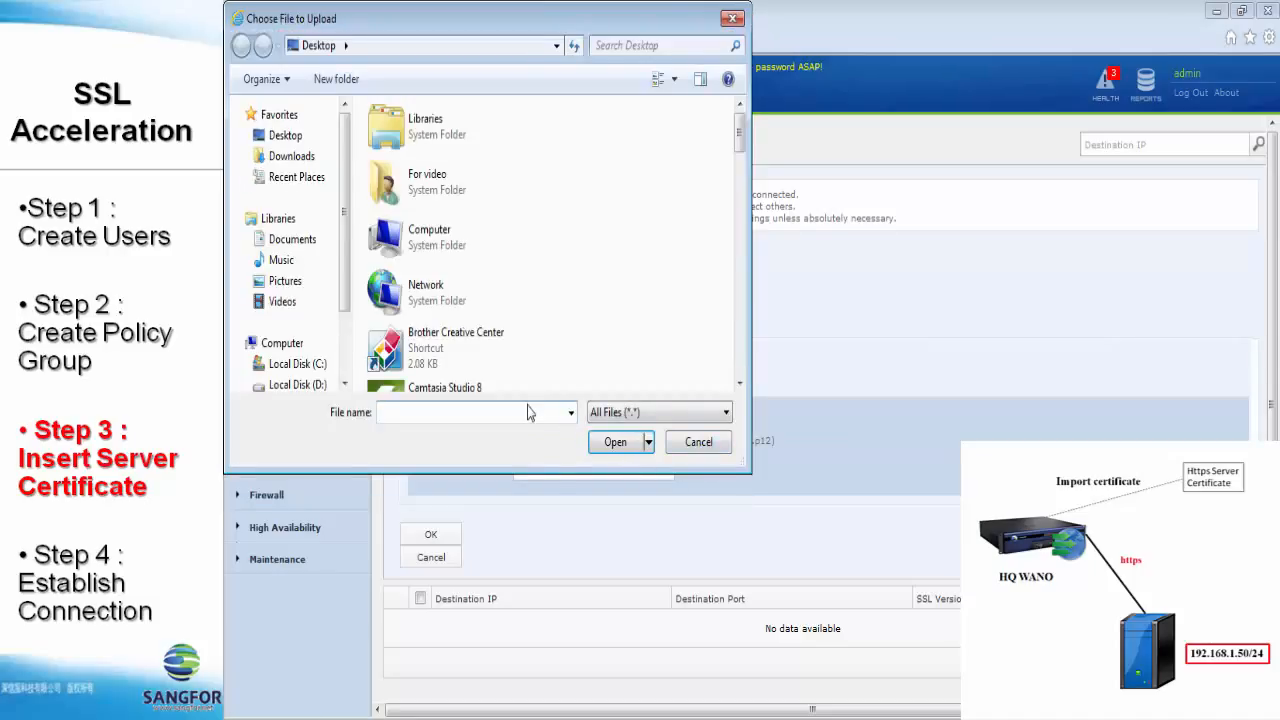
type("New")
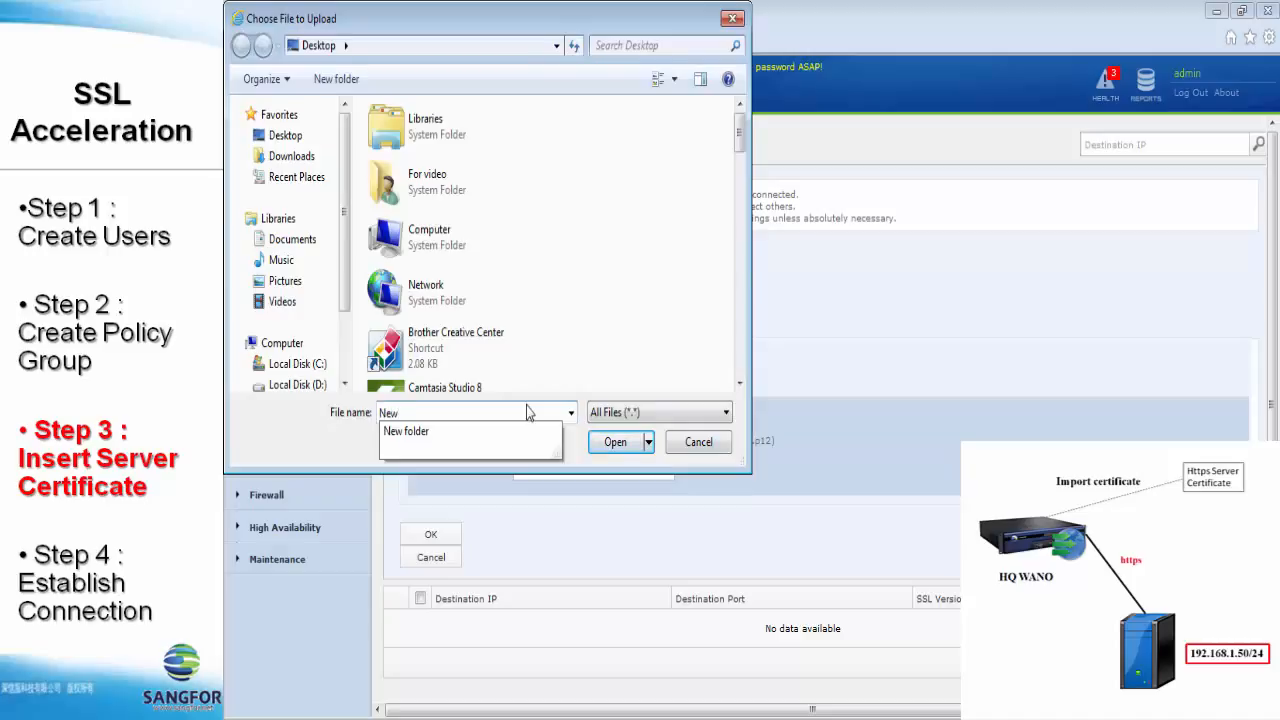
key("Down")
key("Return")
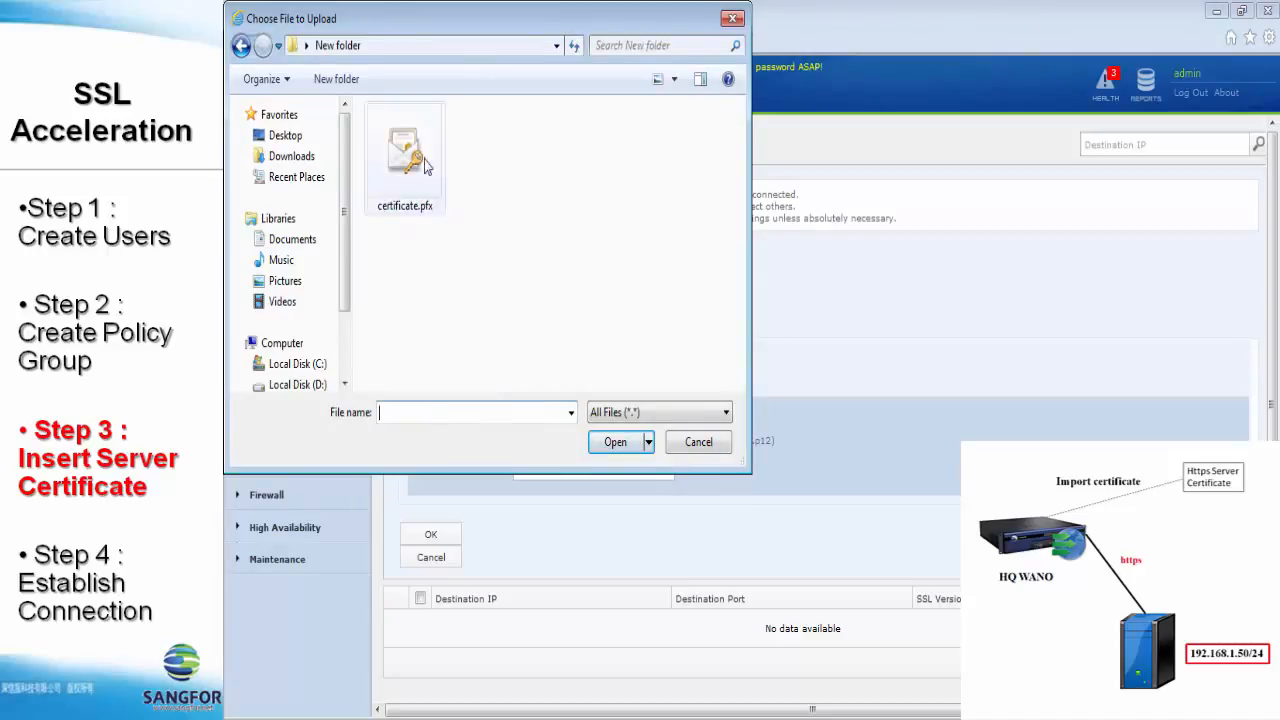
left_click(424, 160)
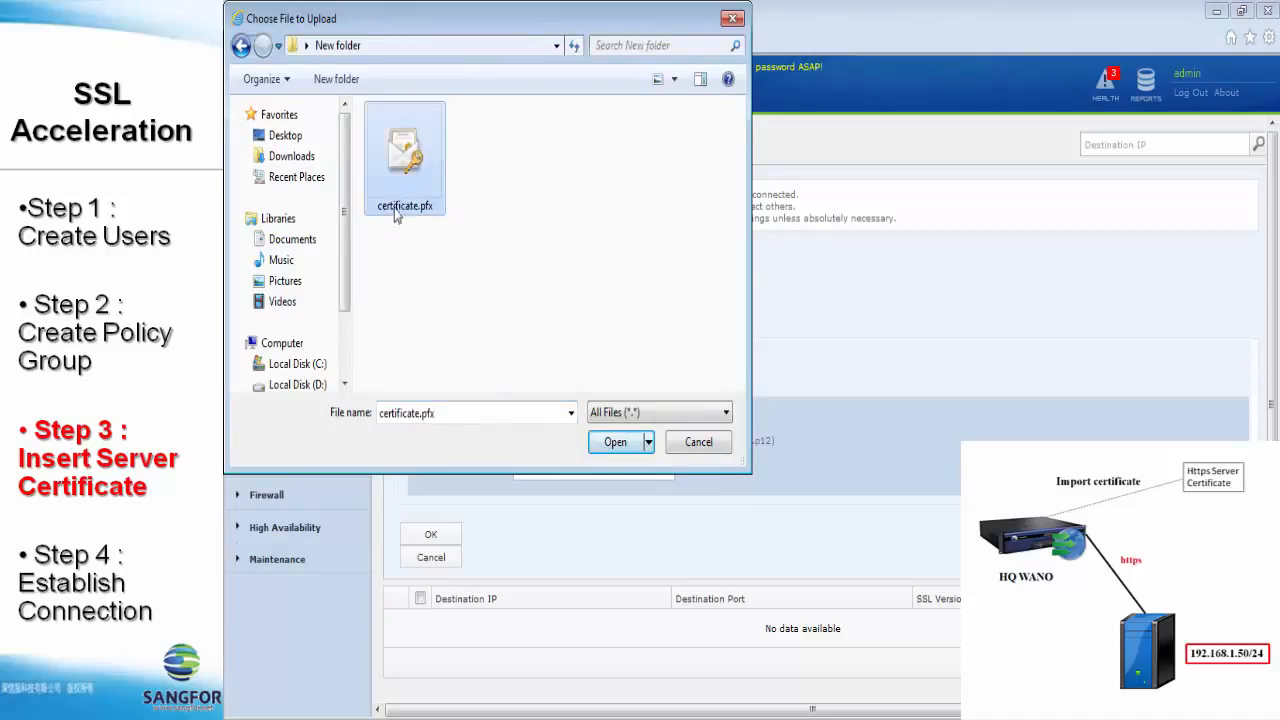
left_click(616, 442)
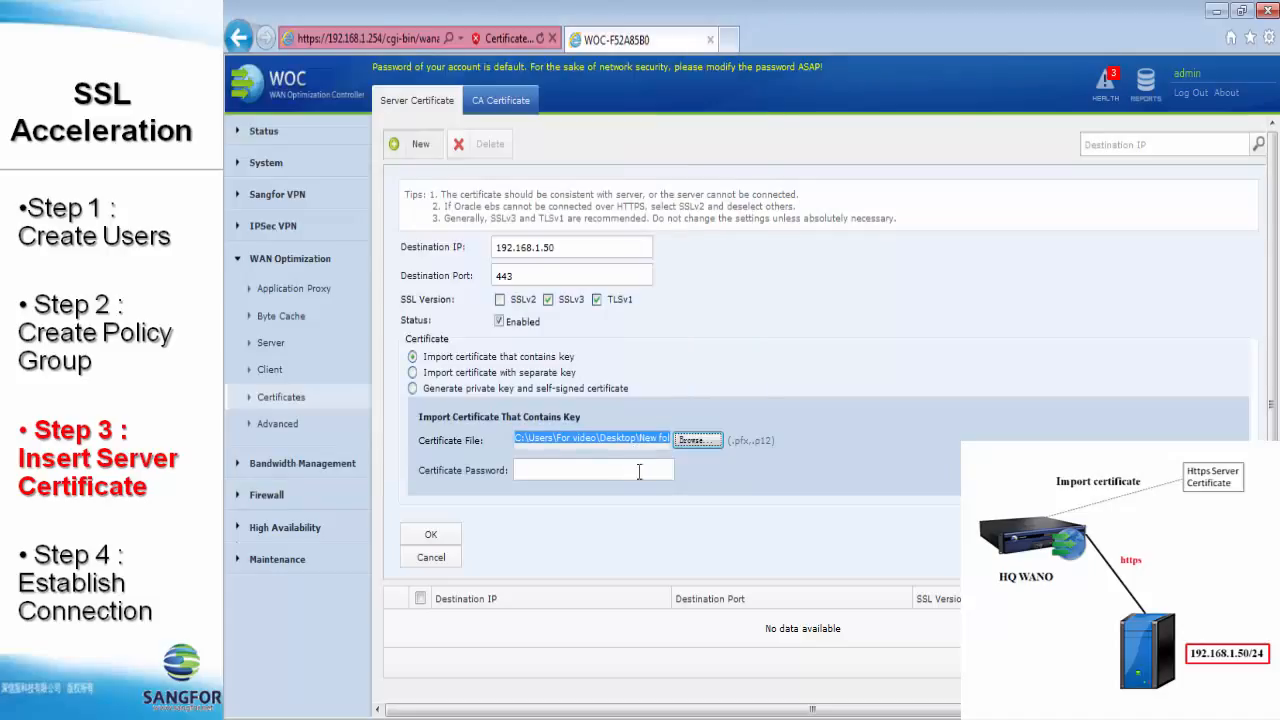
- Enter the certificate password, save the entry, and accept the untrusted-certificate prompt
left_click(639, 471)
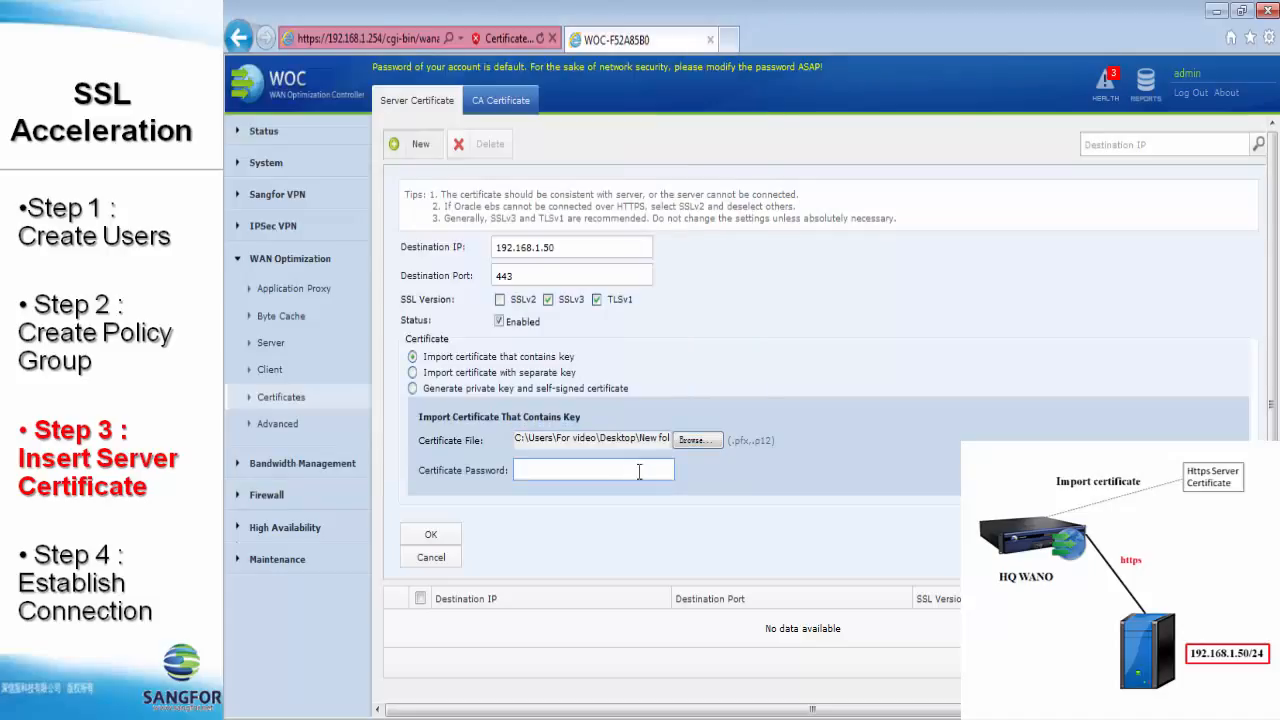
type("•••")
left_click(431, 537)
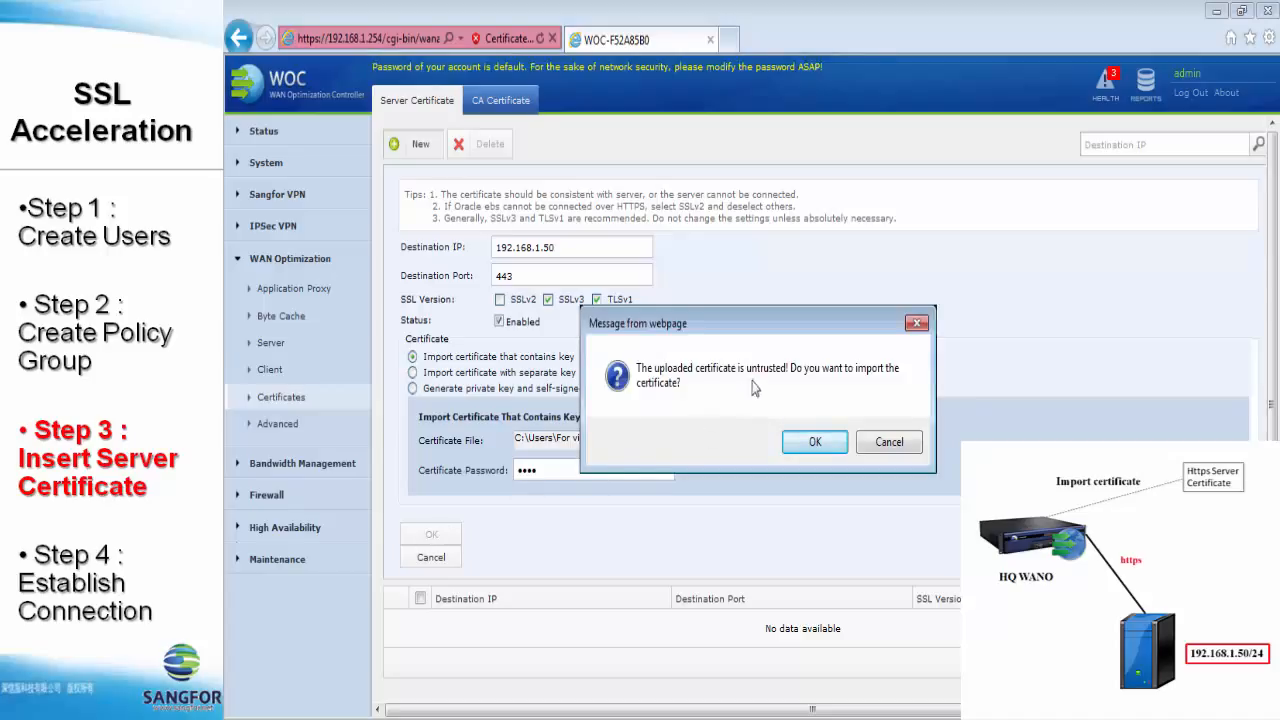
left_click(812, 441)
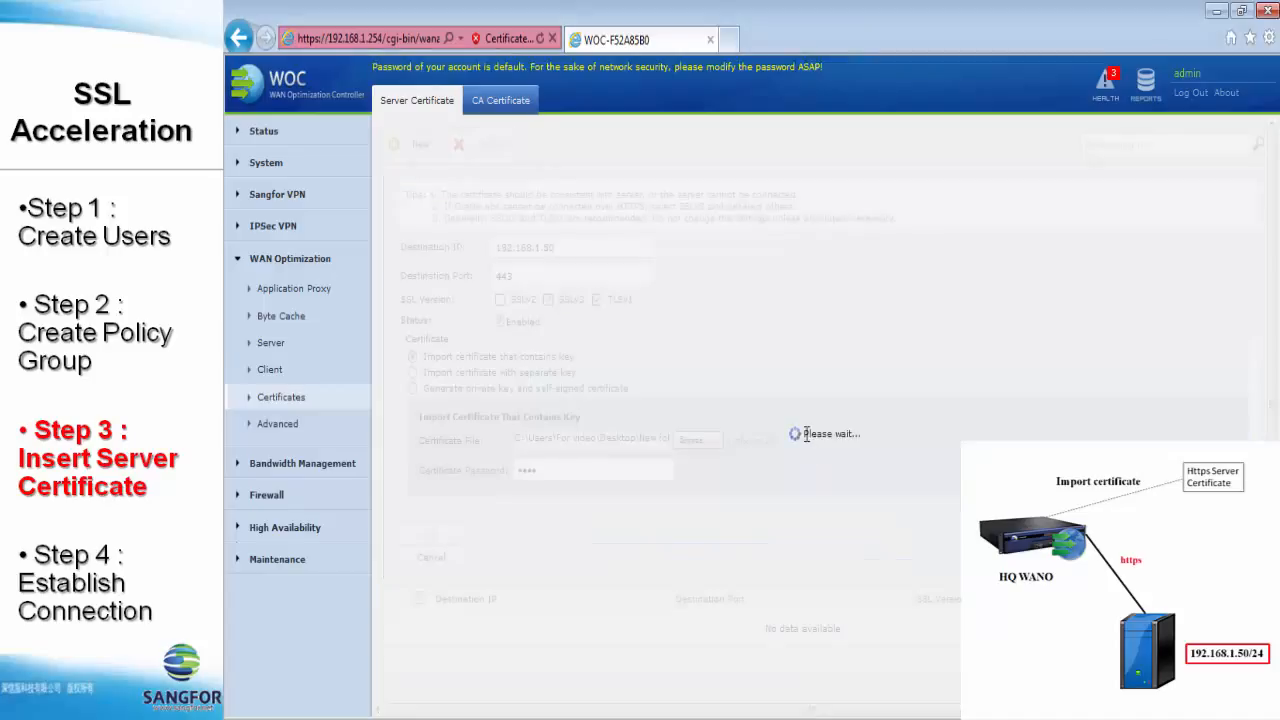